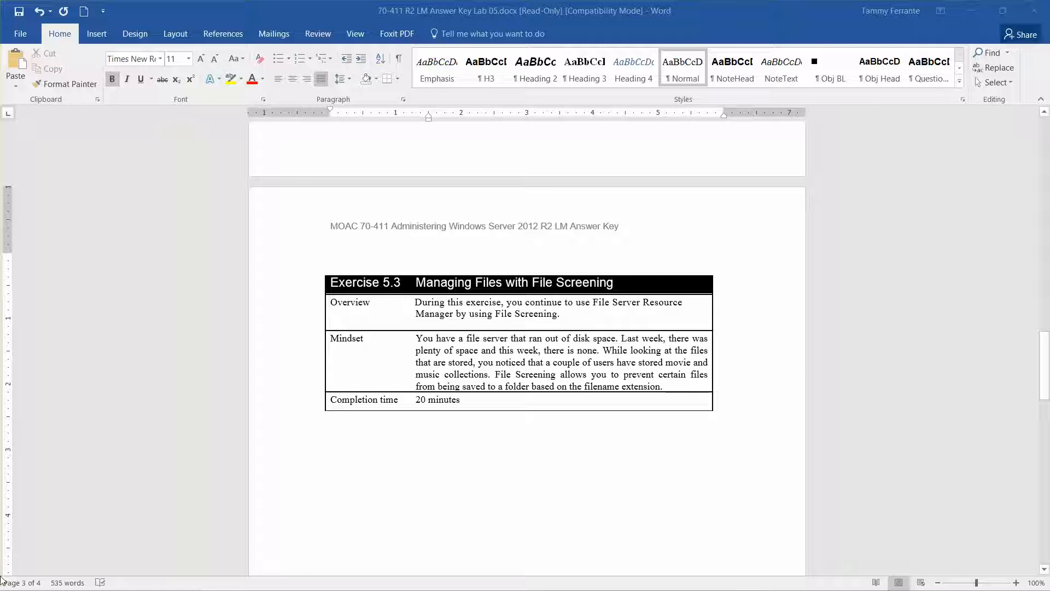
Switch to File Server Resource Manager on the Server01 virtual machine and display the File Groups under File Screening Management
mouse_move(12, 580)
click(984, 5)
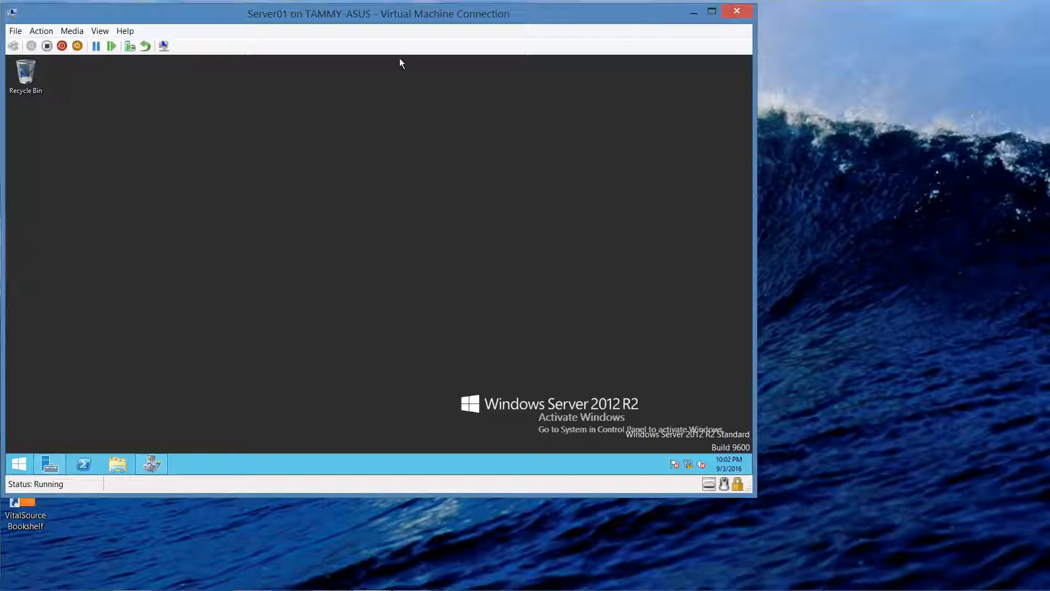
click(153, 464)
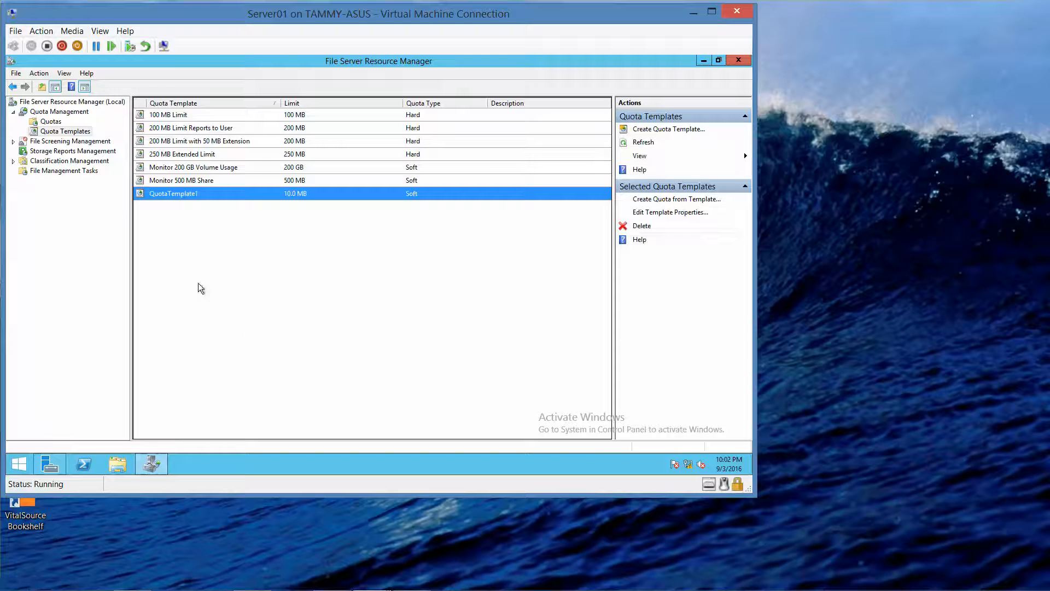
click(13, 143)
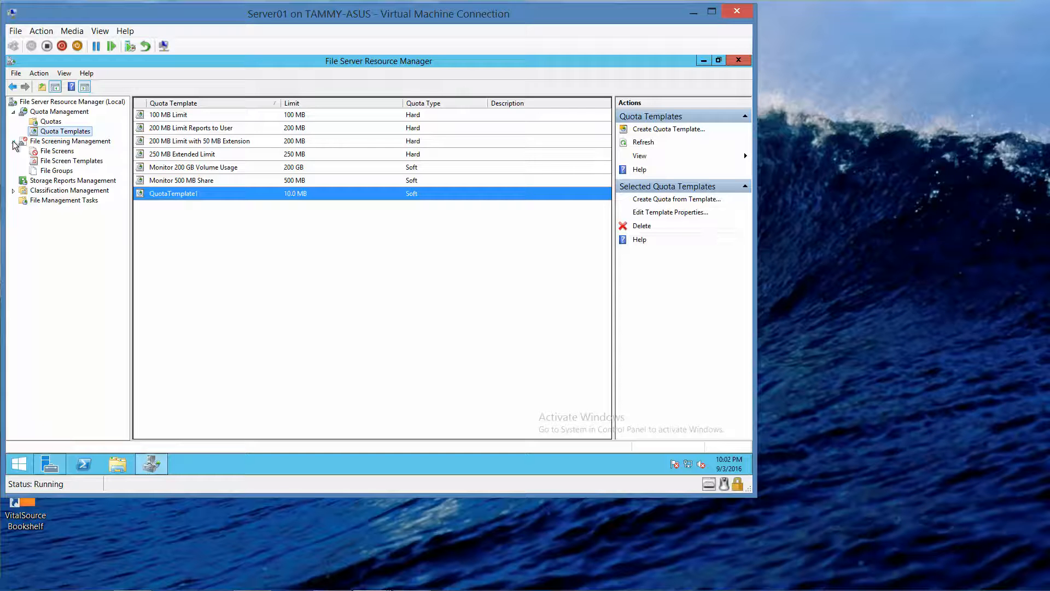
click(56, 171)
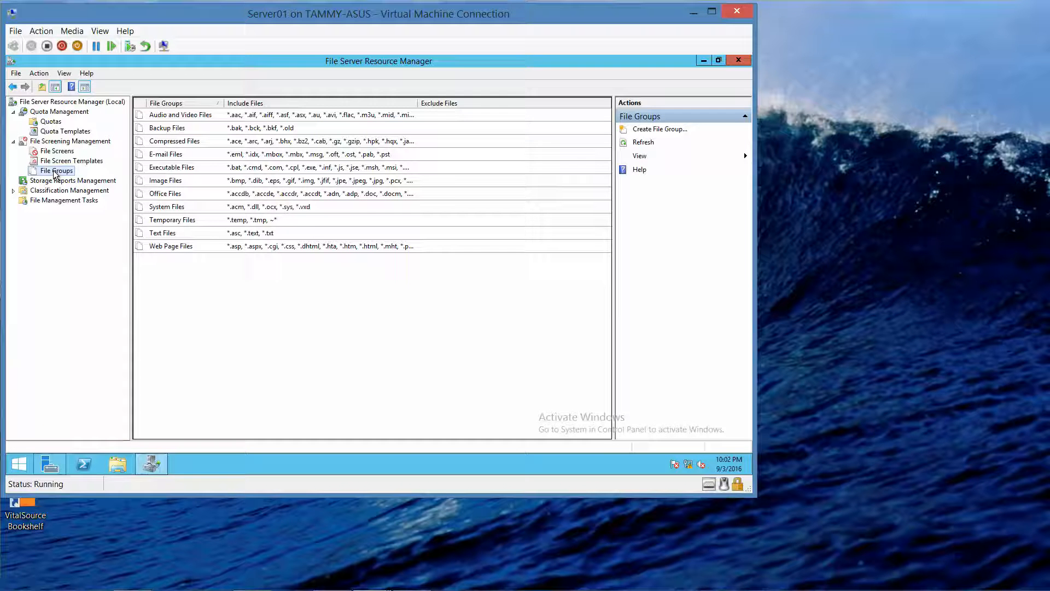
Start a new file group and name it FileGroup1
right_click(56, 174)
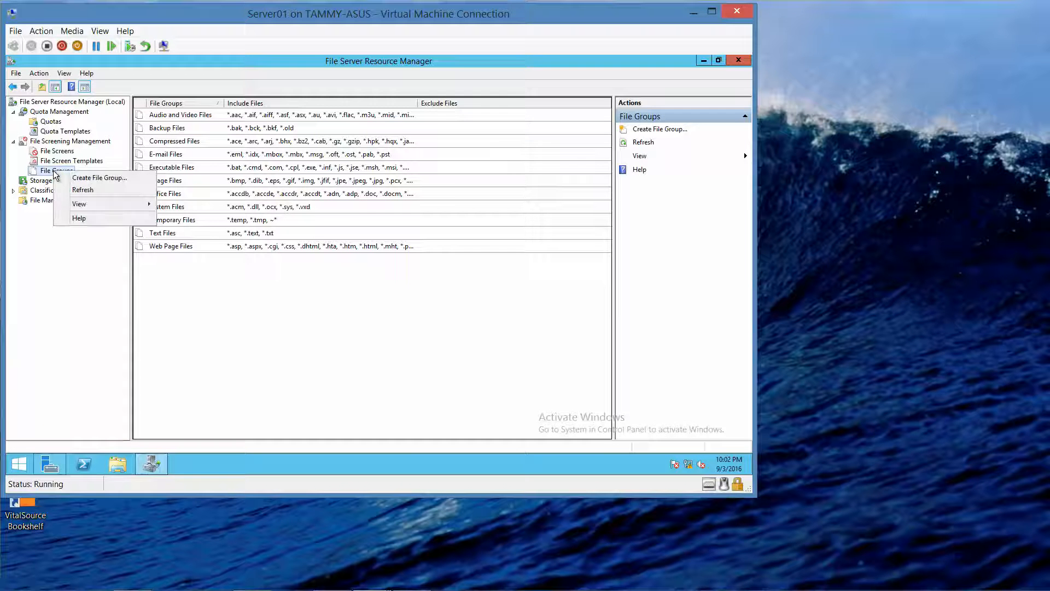
click(81, 178)
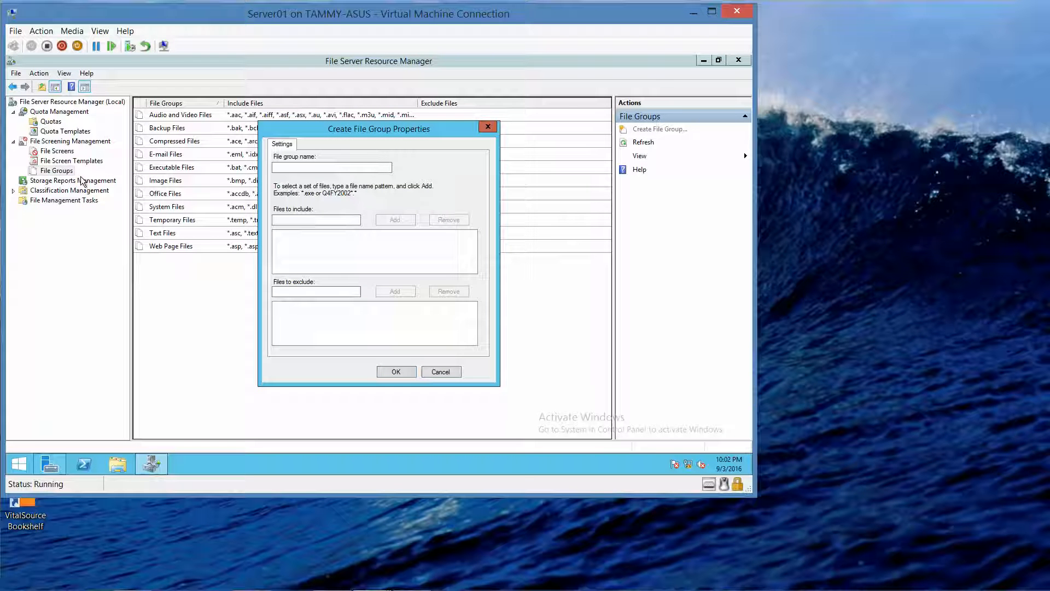
click(284, 171)
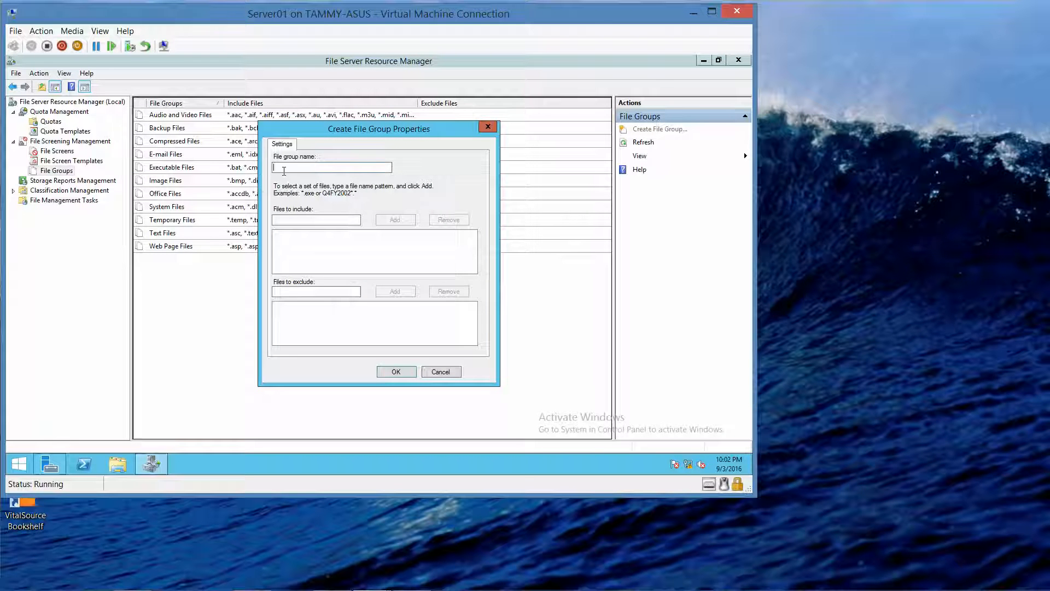
text(FileGroup1)
Add the patterns *.ram, *.rm, *.avi, *.wmv and *.mpg to the files included in the group
click(324, 219)
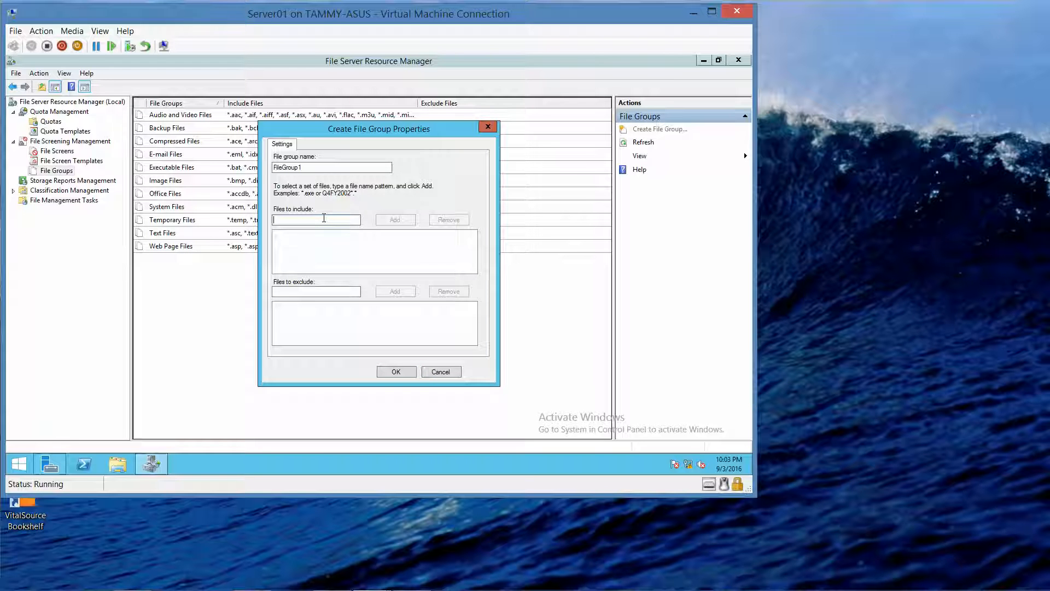
text(*)
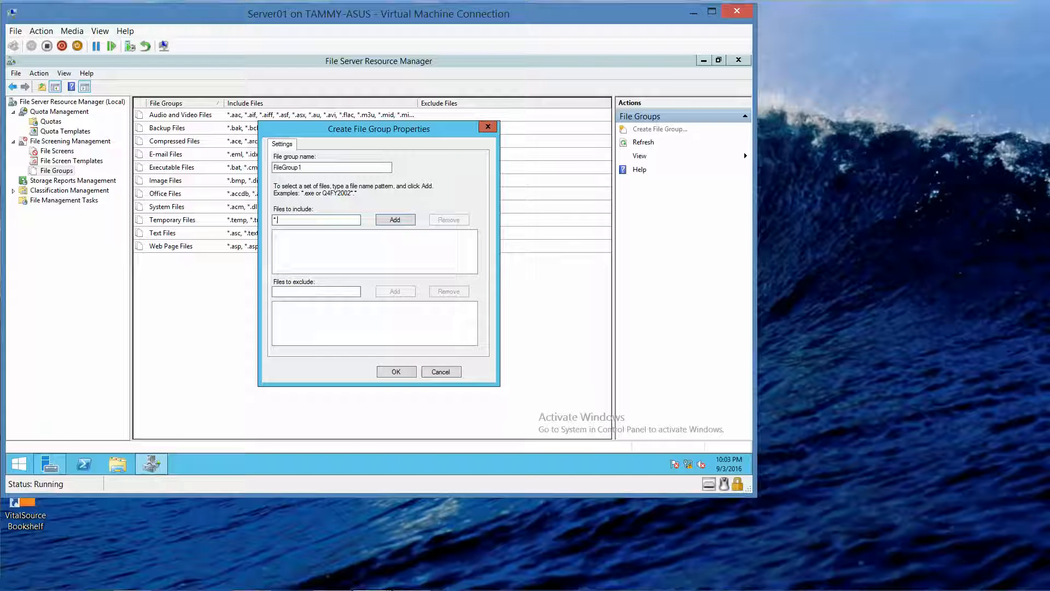
text(.ram)
click(395, 220)
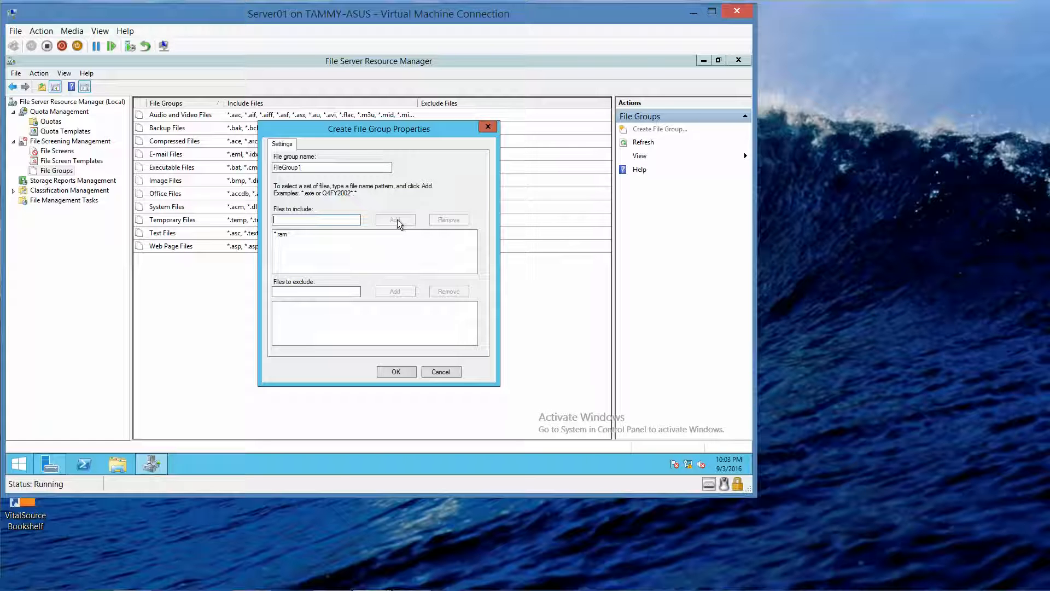
text(*)
text(.mi)
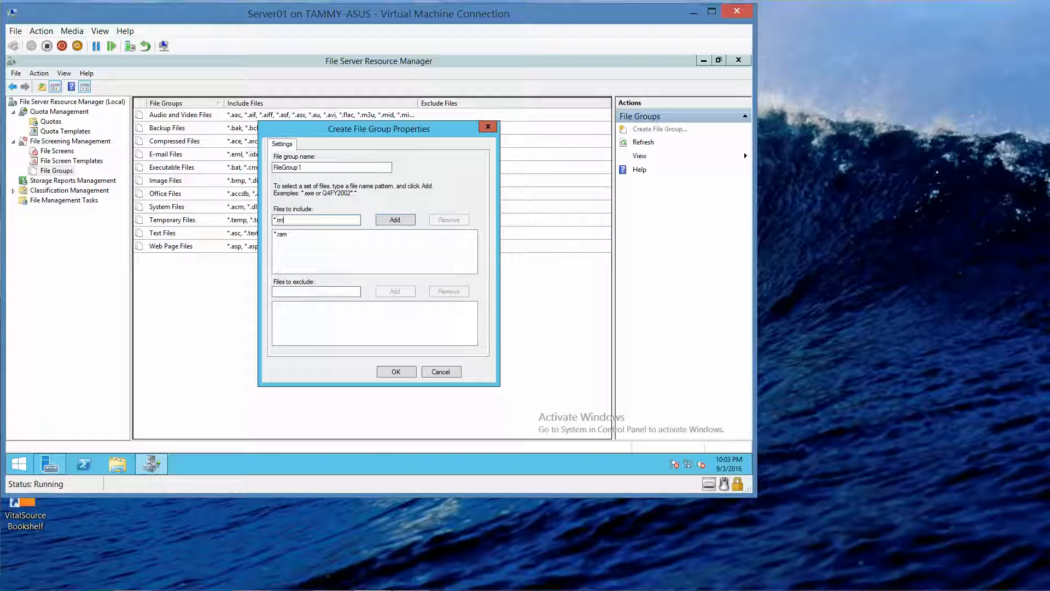
click(395, 219)
text(*.avi)
click(393, 219)
text(*.wmv)
click(395, 219)
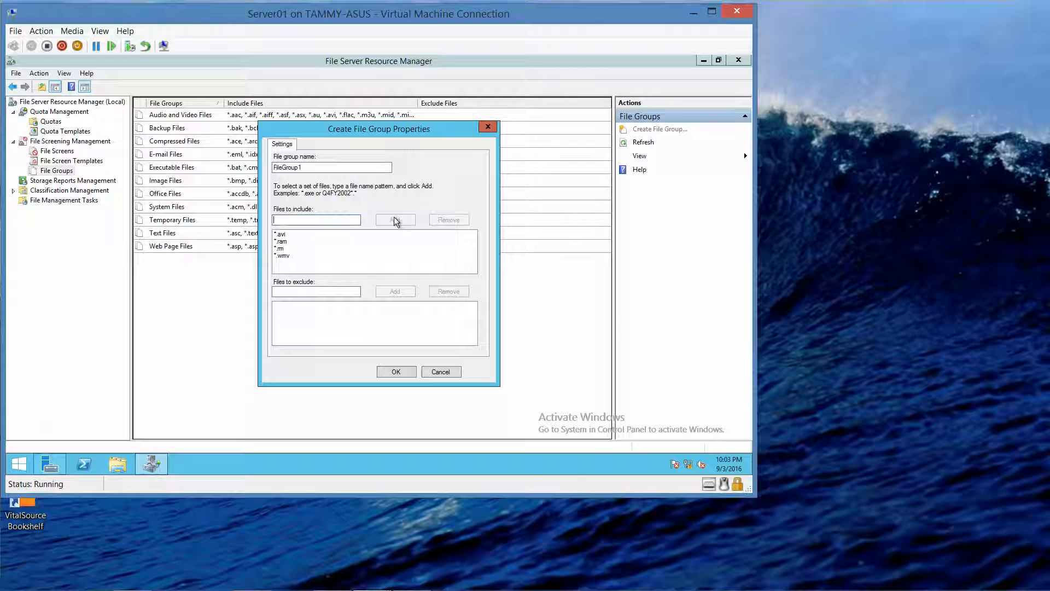
text(*.mpg)
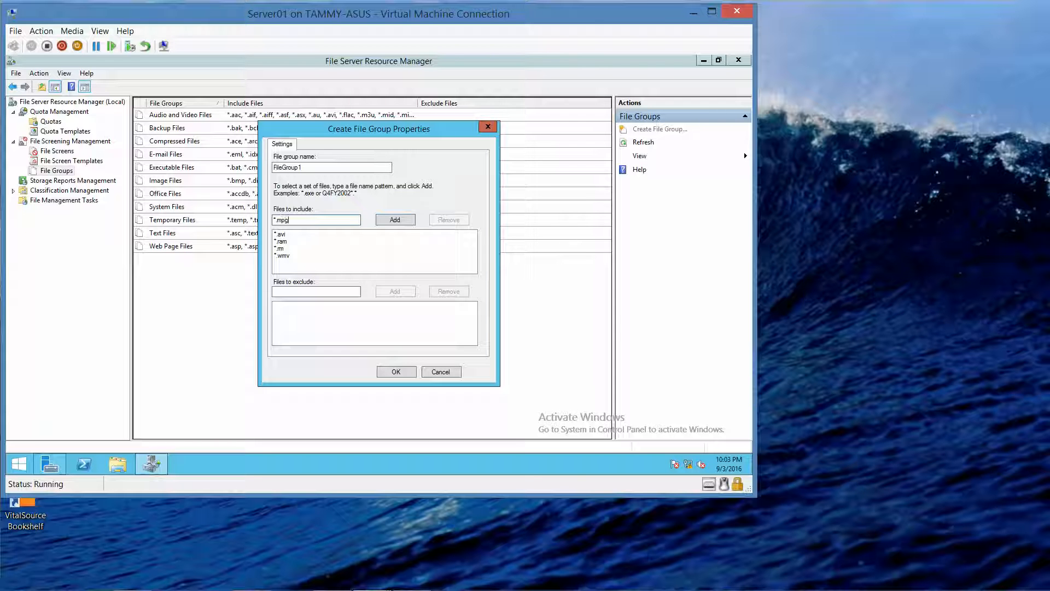
click(392, 220)
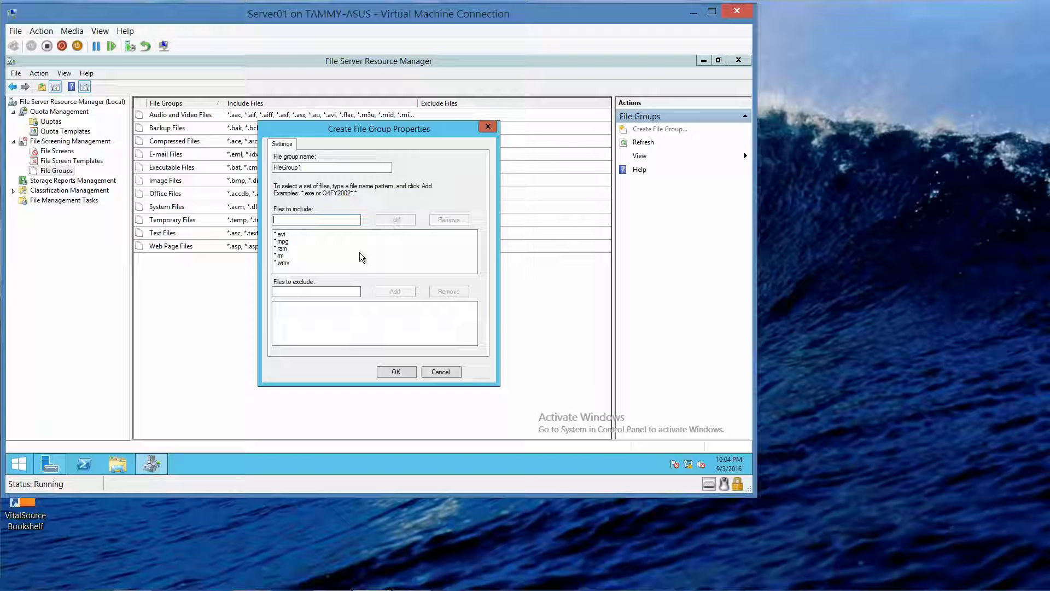
Add hello.avi to the group's excluded files and save the file group
click(328, 290)
text(hello)
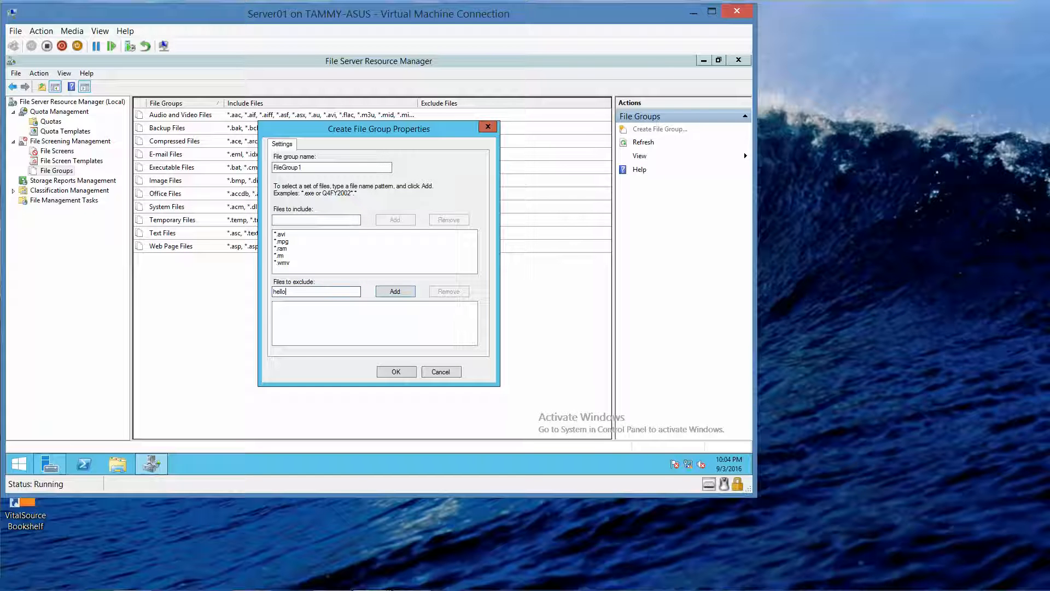
text(.avi)
click(393, 294)
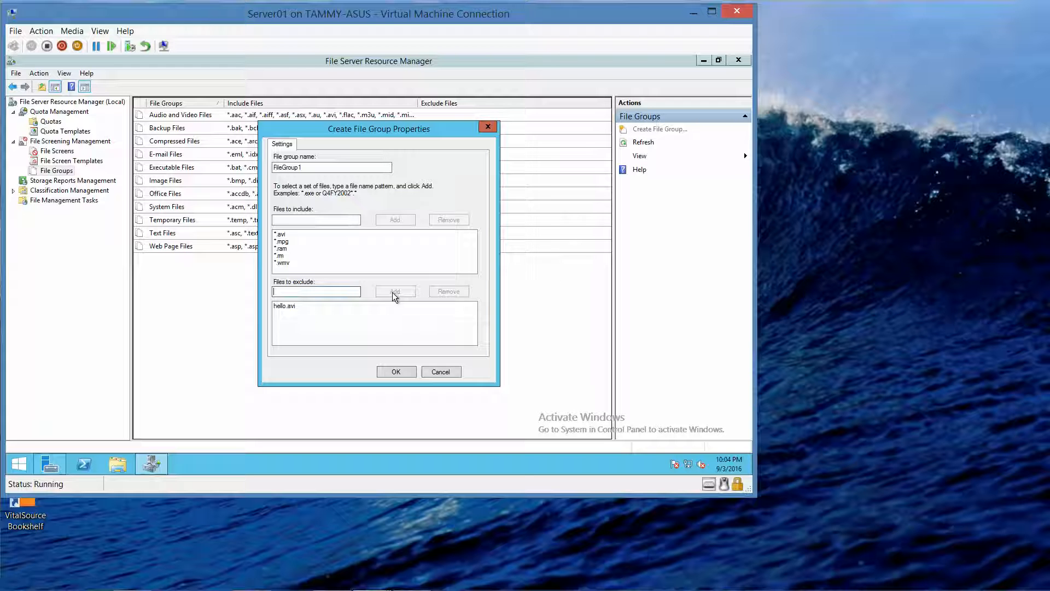
click(395, 372)
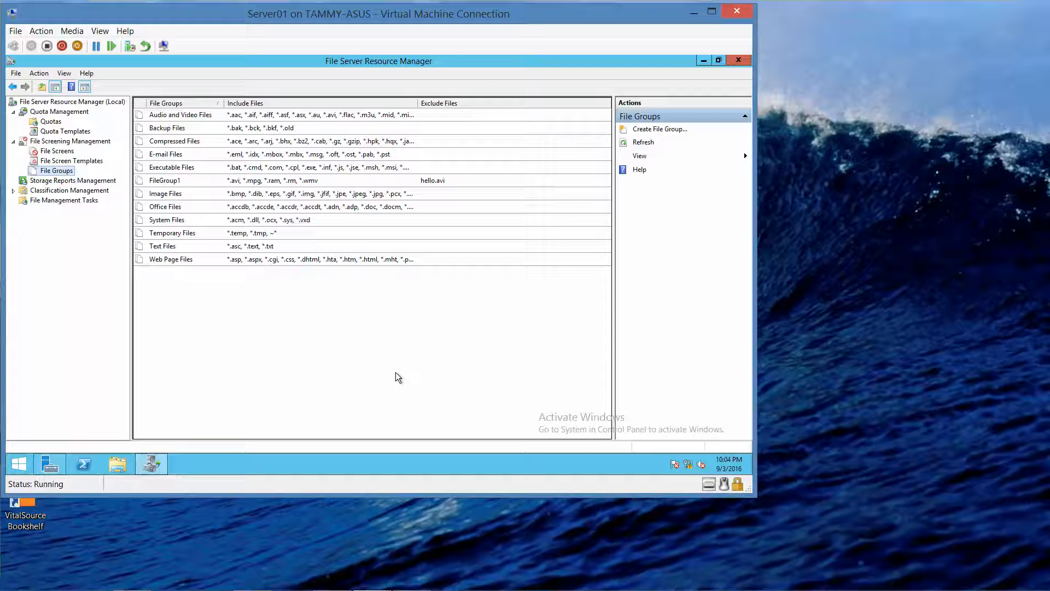
Start a new file screen under File Screens with the path c:\Share4
click(63, 152)
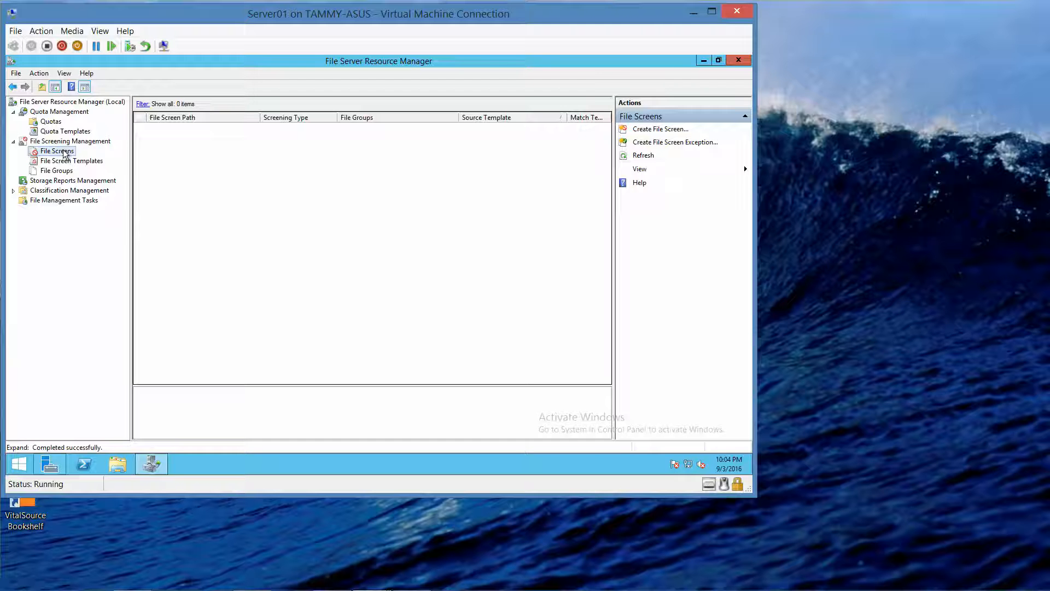
right_click(65, 154)
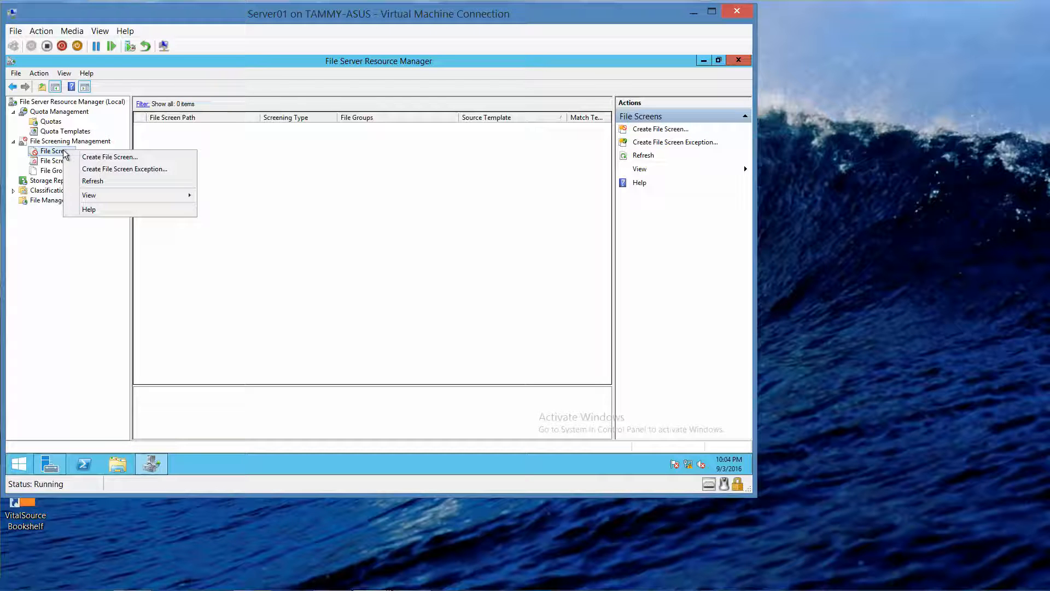
click(93, 158)
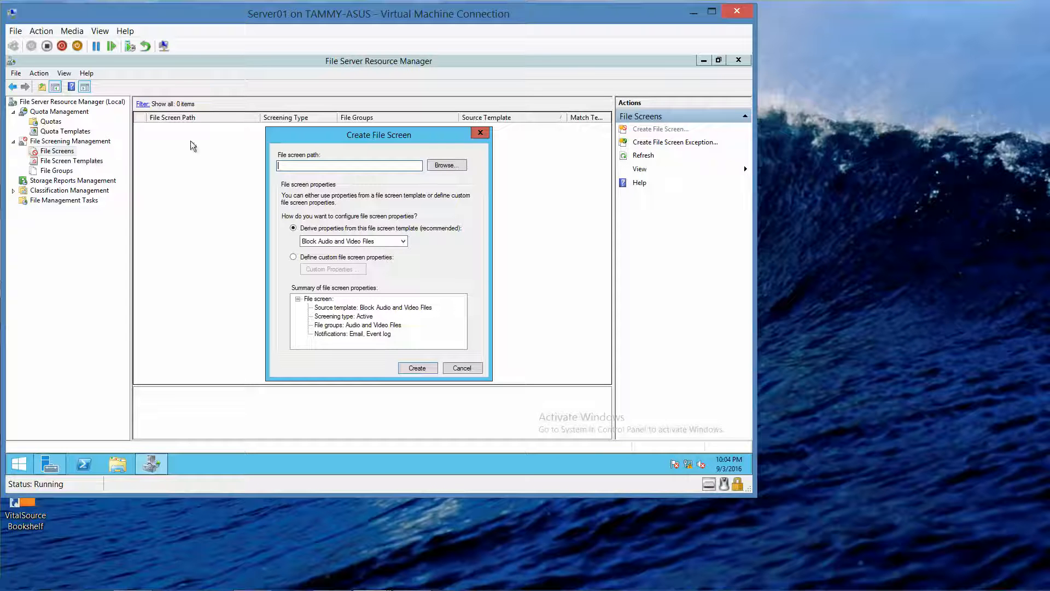
text(c:\Shared)
key(BackSpace)
text(4)
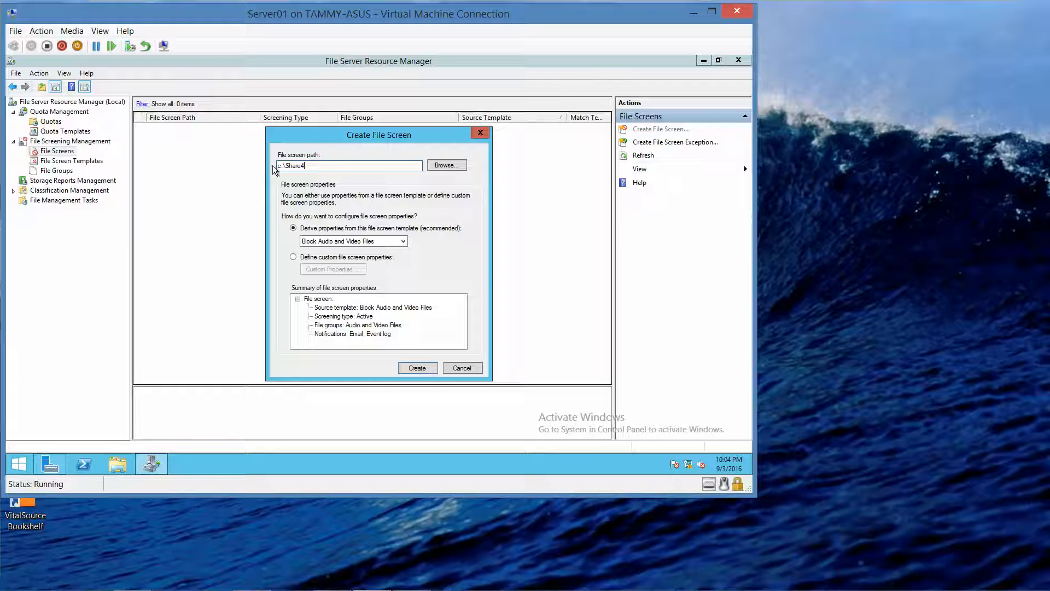
Define custom properties for the file screen and select FileGroup1 as the file group to block
click(293, 258)
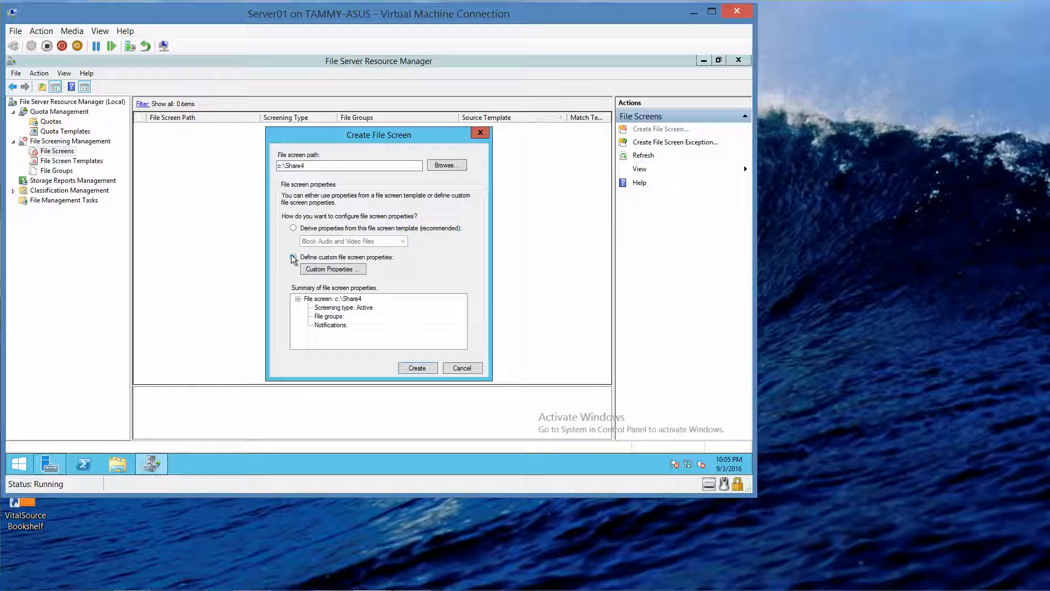
click(321, 271)
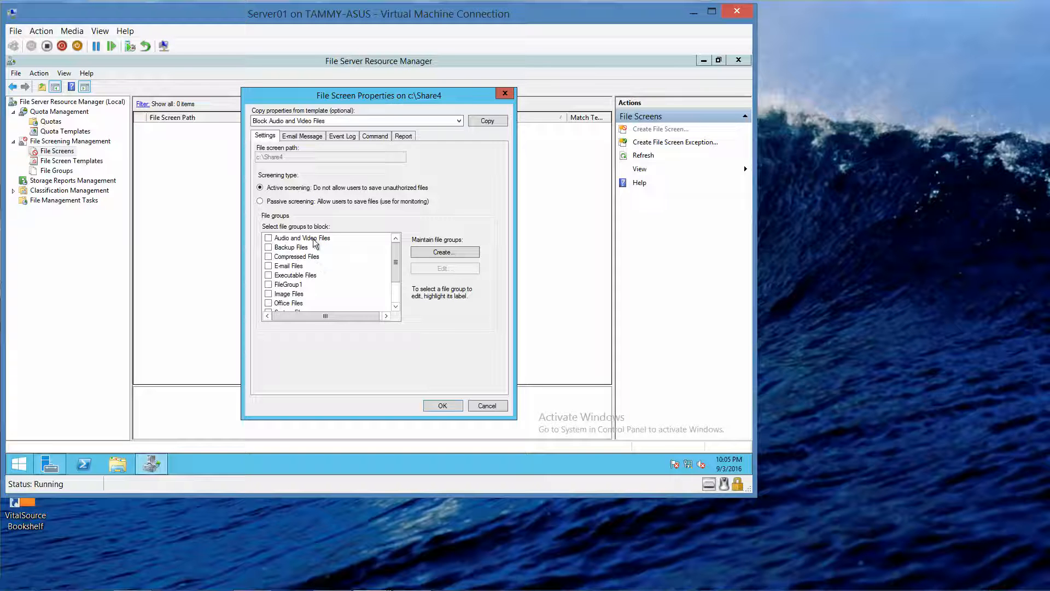
click(268, 284)
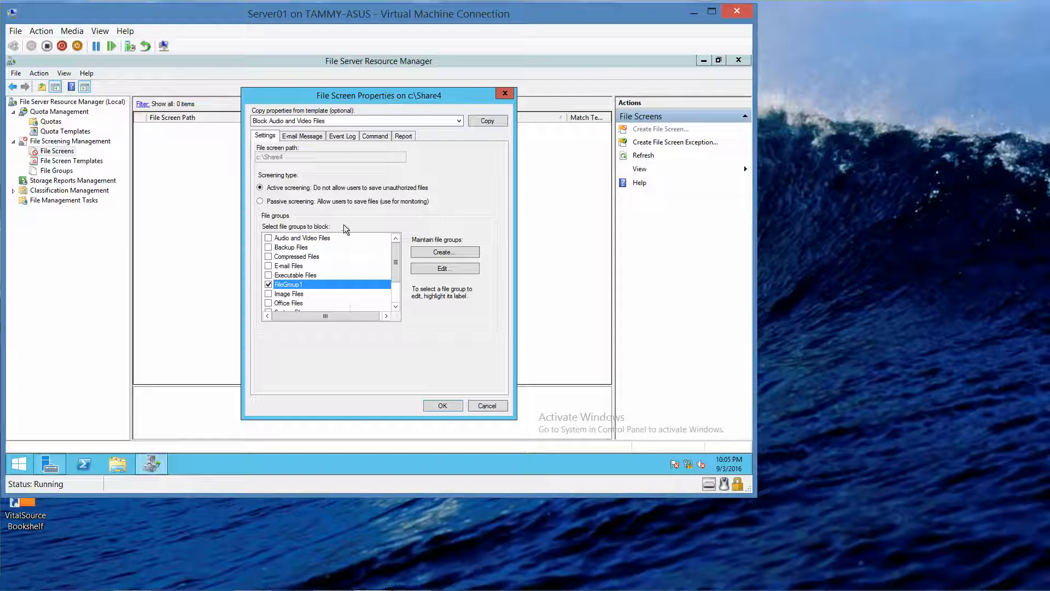
Enable sending a warning to the event log for the file screen and accept the custom properties
click(341, 137)
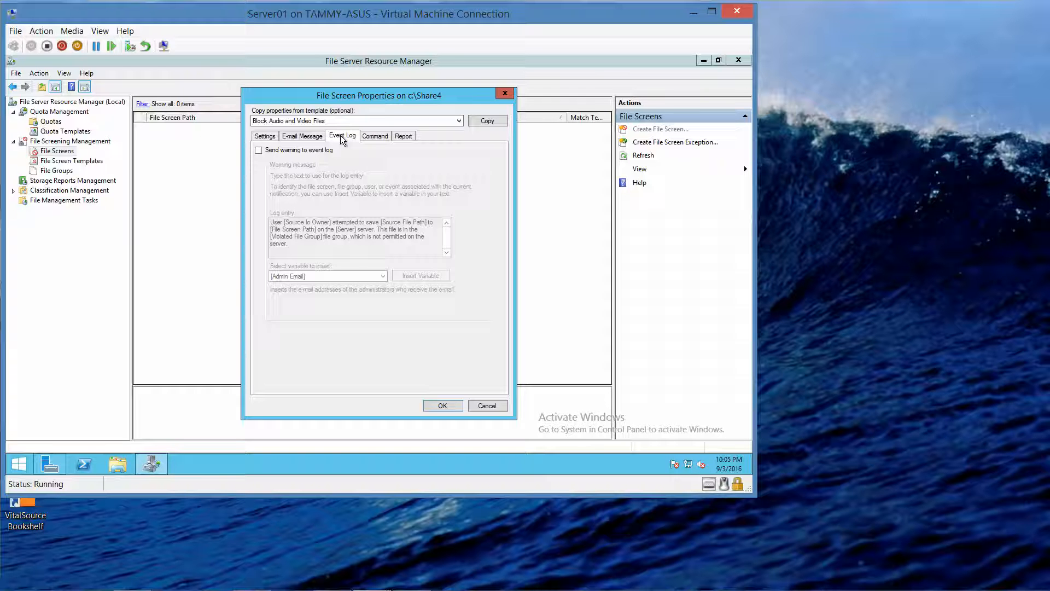
click(258, 150)
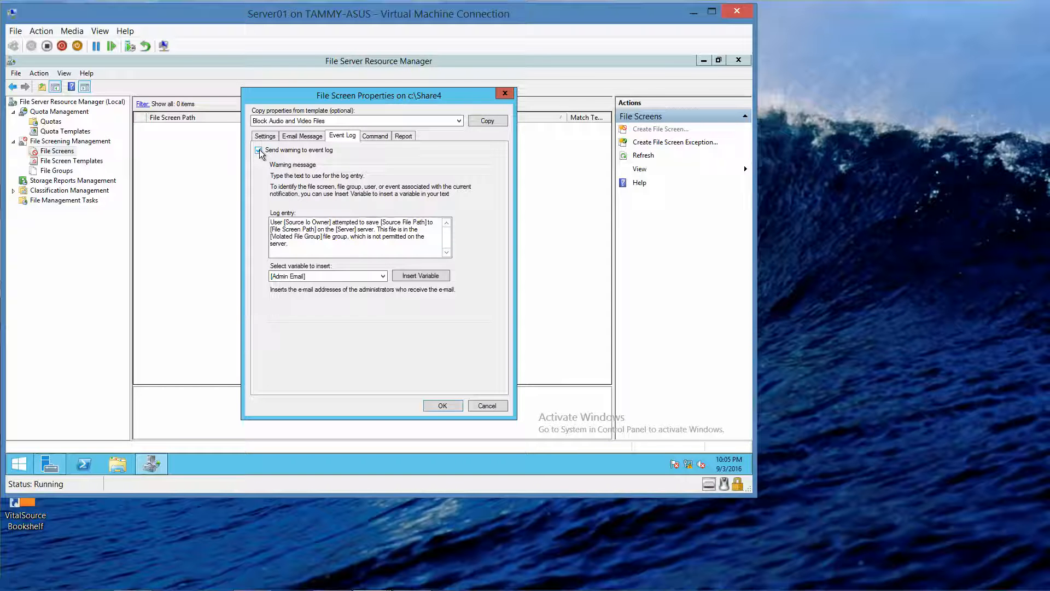
click(451, 406)
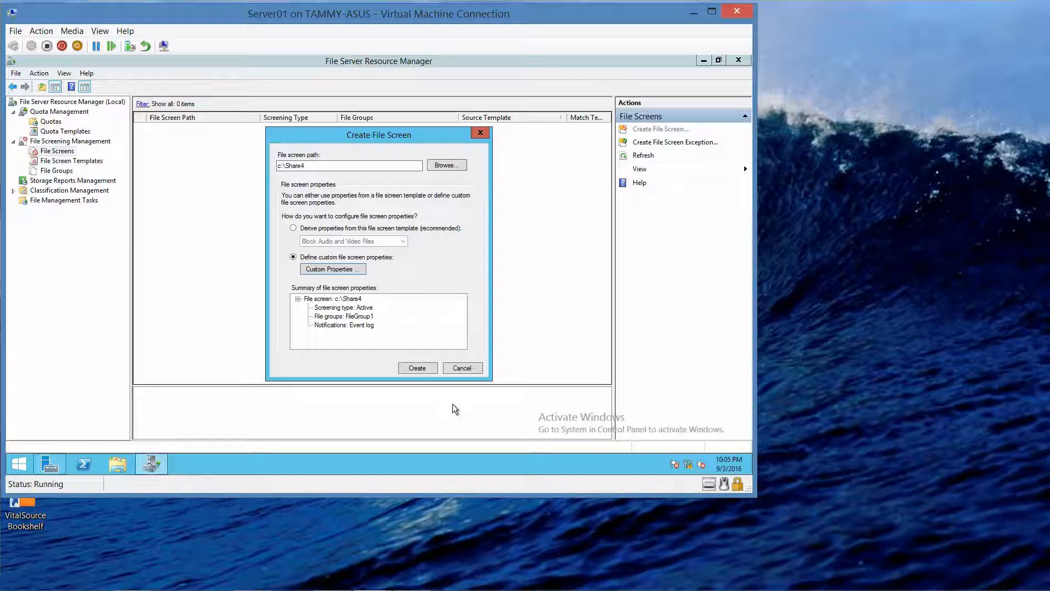
Create the c:\Share4 file screen, saving the custom file screen without creating a template
click(422, 369)
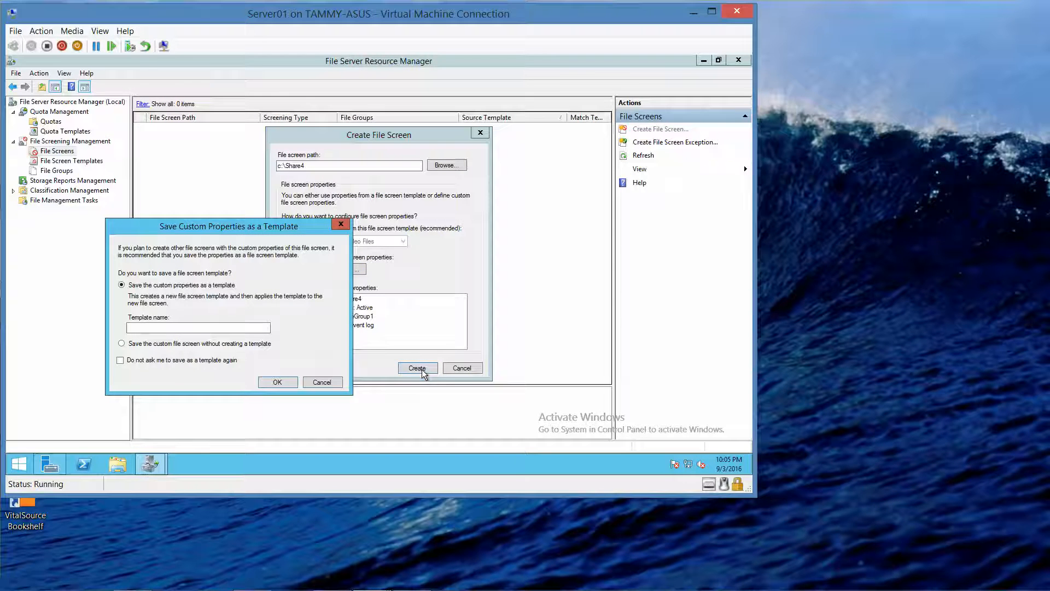
click(286, 379)
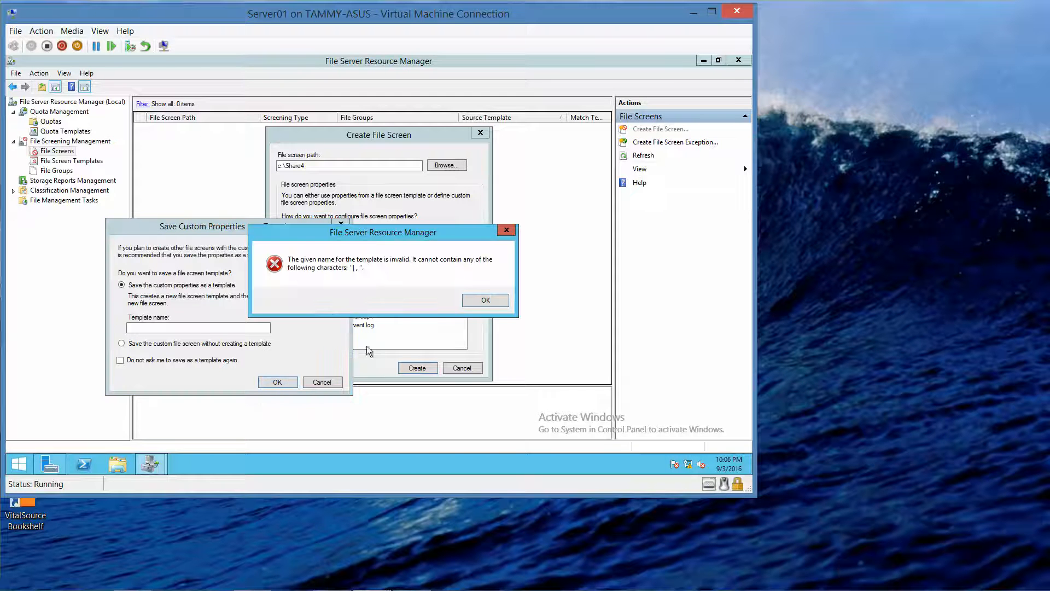
click(494, 305)
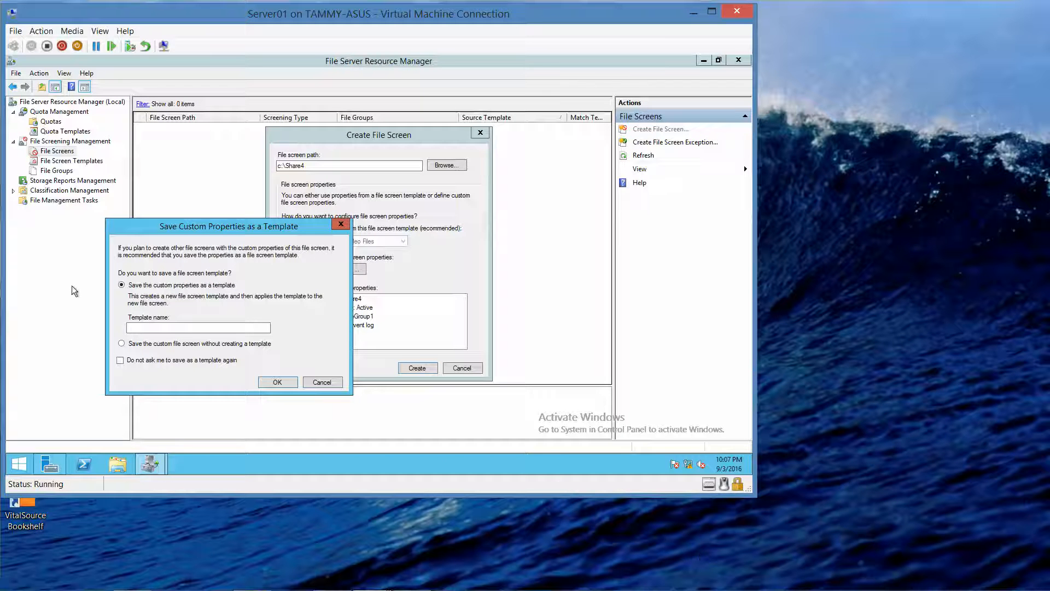
click(121, 344)
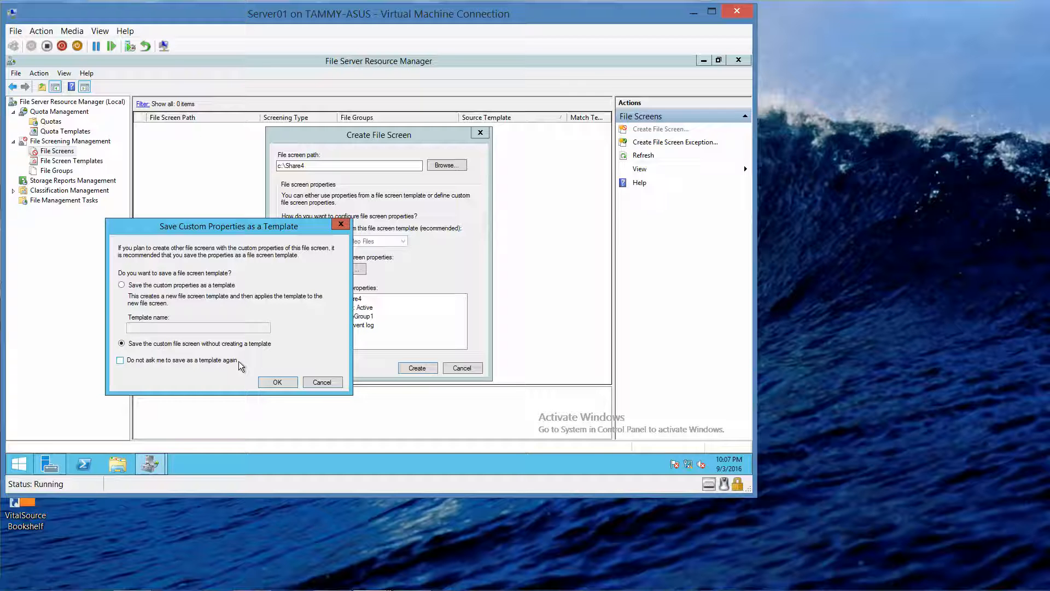
click(275, 379)
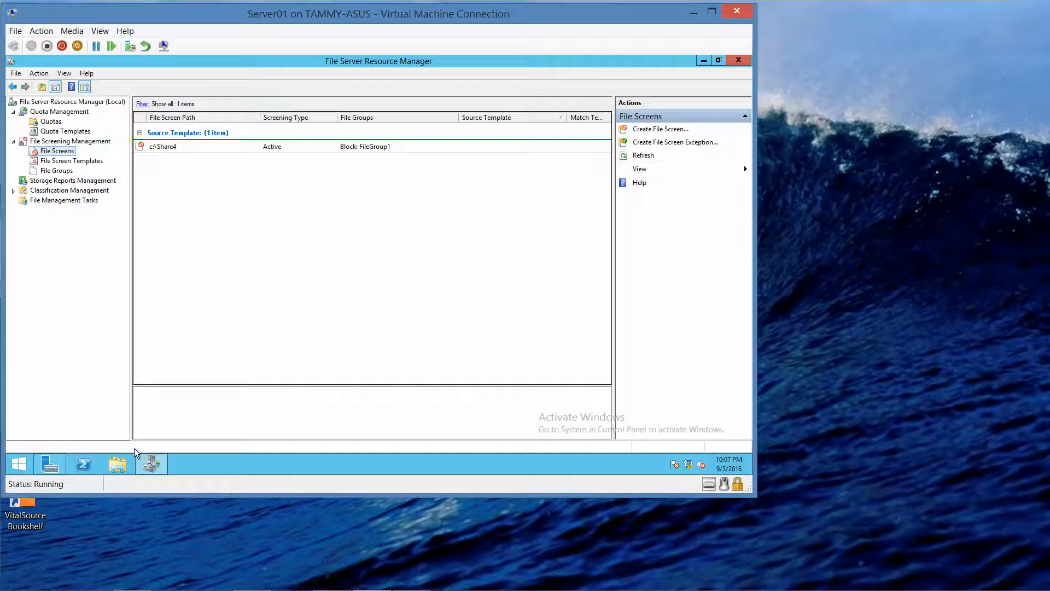
Open the Share4 folder on Local Disk (C:) in File Explorer
click(117, 464)
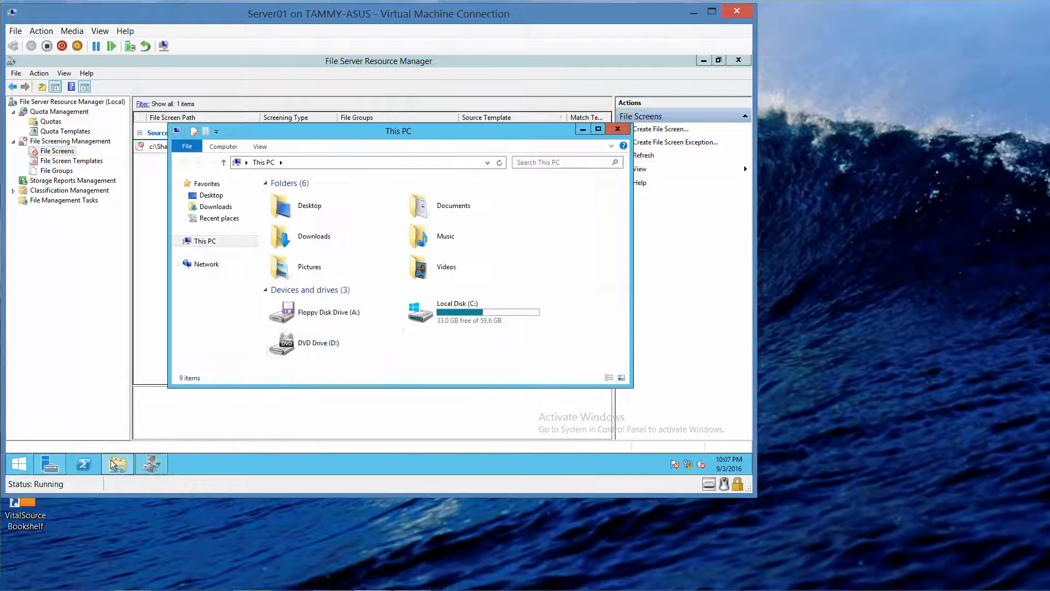
double_click(455, 311)
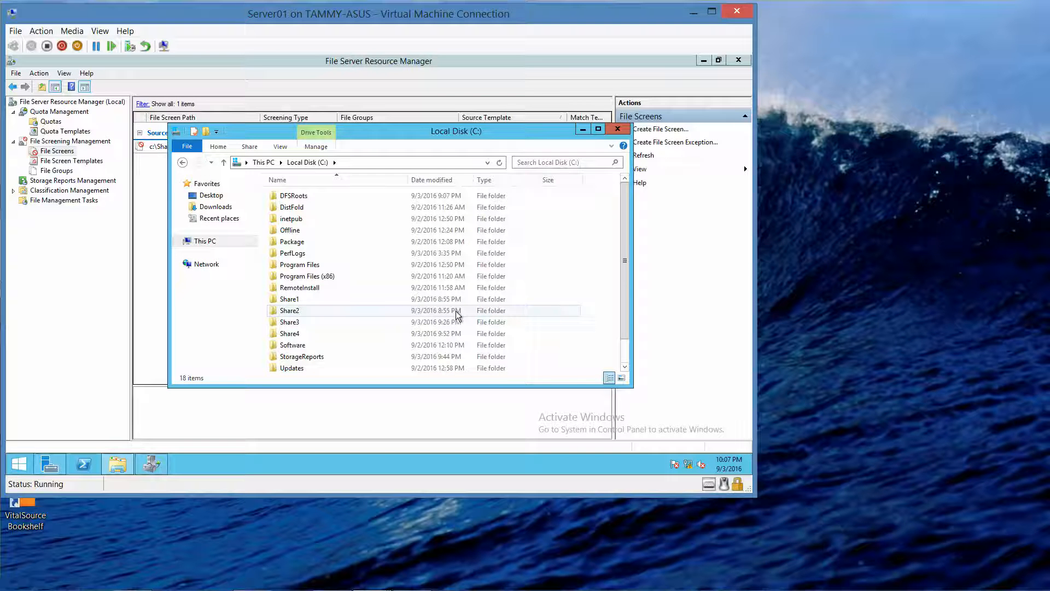
click(287, 335)
double_click(287, 335)
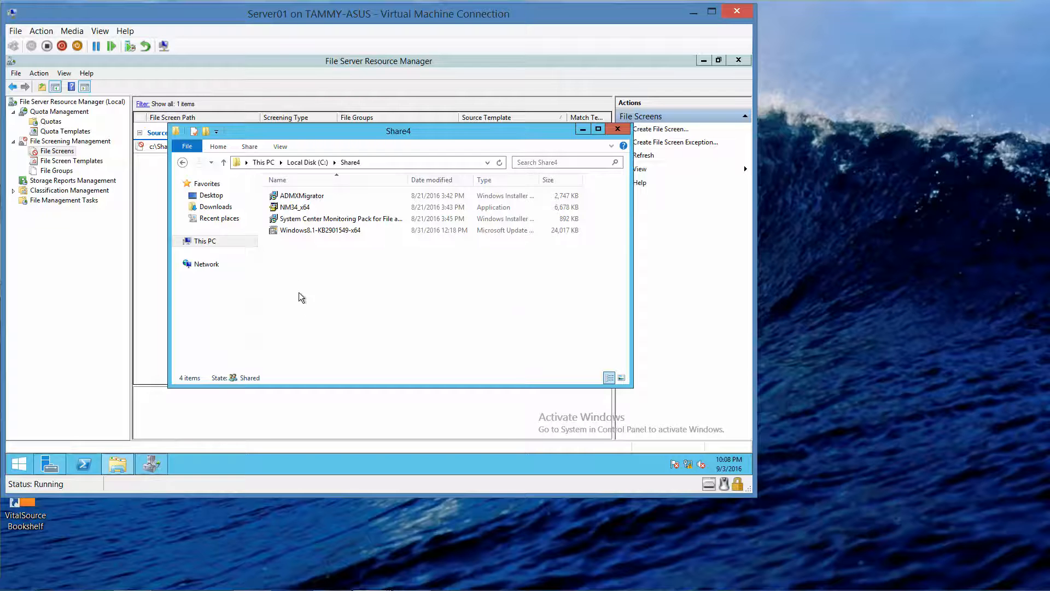
Show file name extensions in the Share4 folder window and minimize File Server Resource Manager to reach the desktop
click(279, 146)
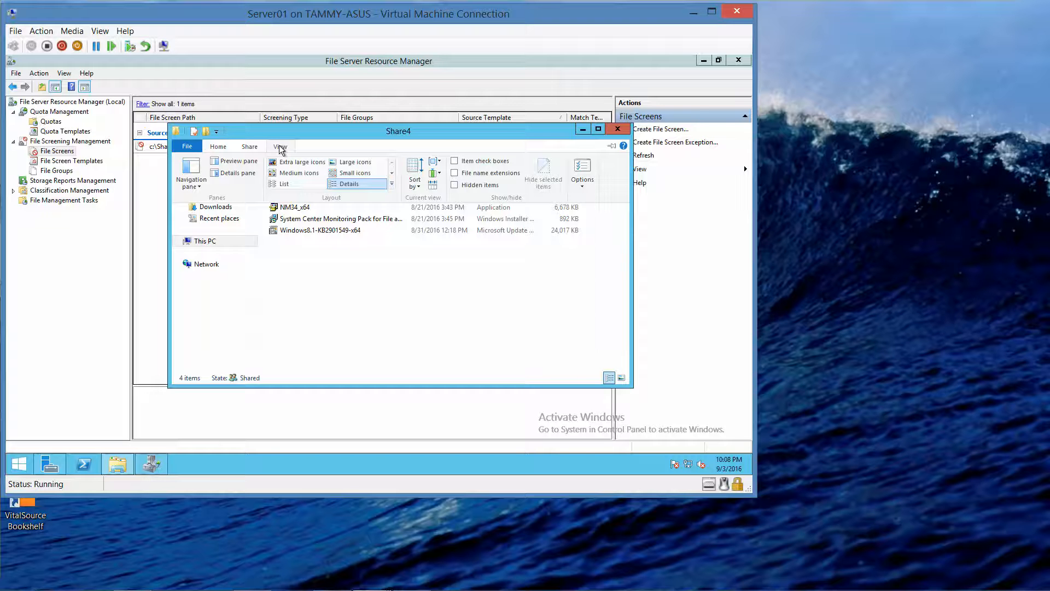
click(454, 173)
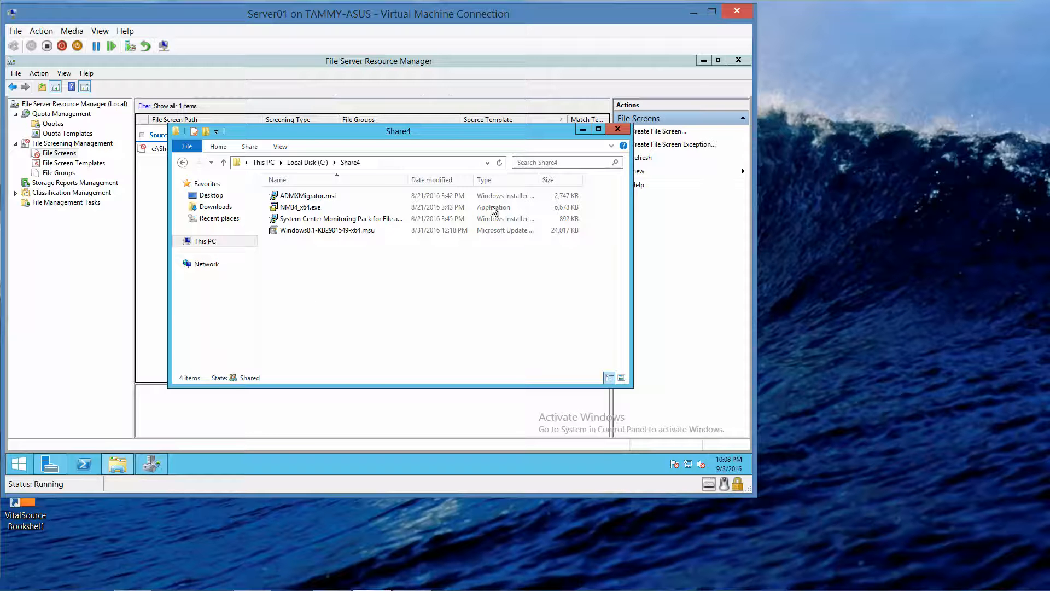
click(703, 61)
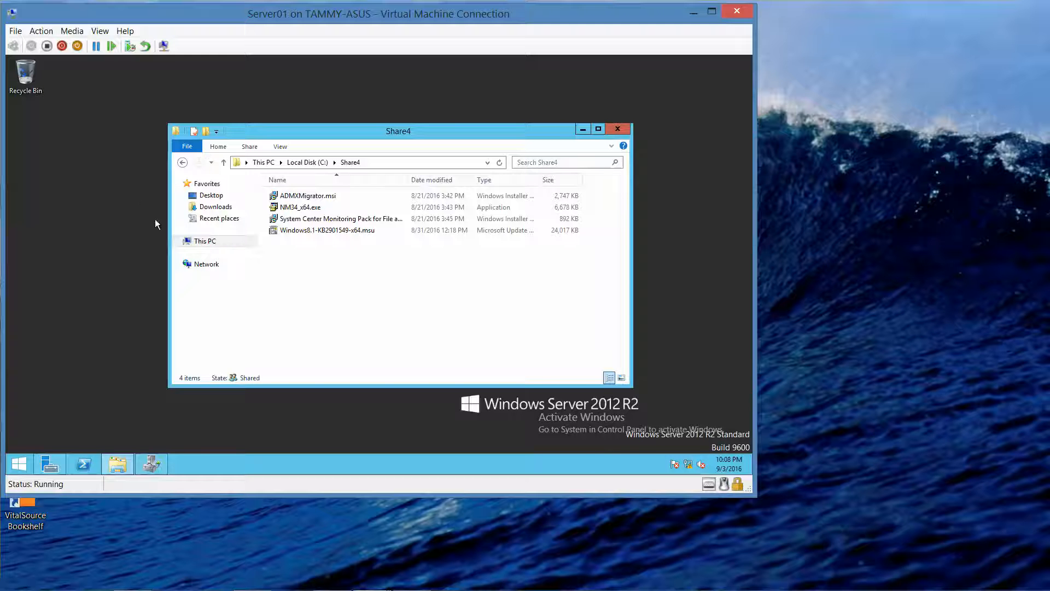
Create a text document on the desktop and name it test1.avi, accepting the file extension change
right_click(115, 229)
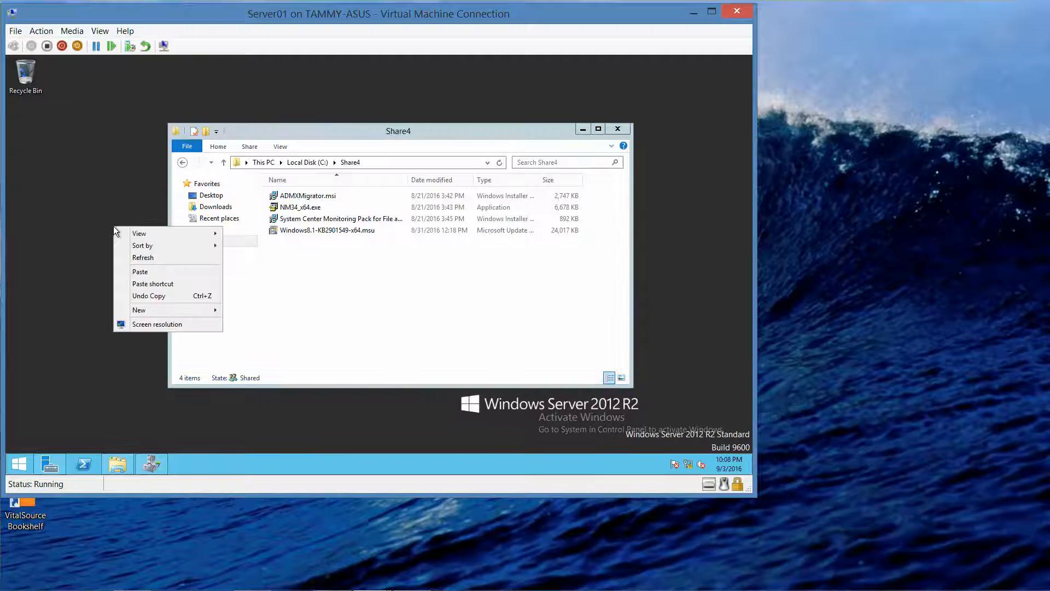
mouse_move(159, 309)
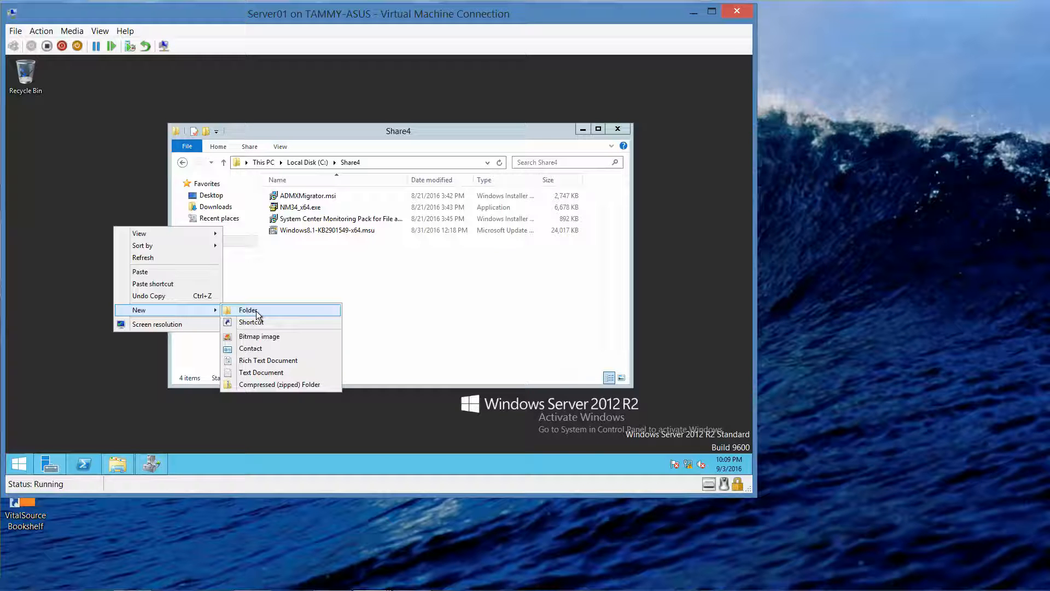
click(265, 372)
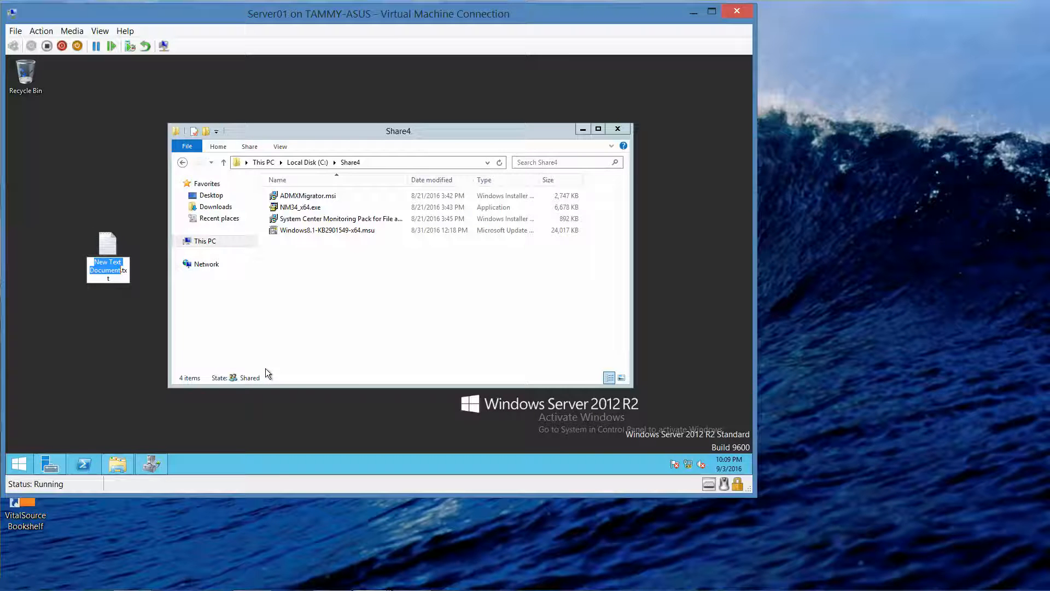
text(test1)
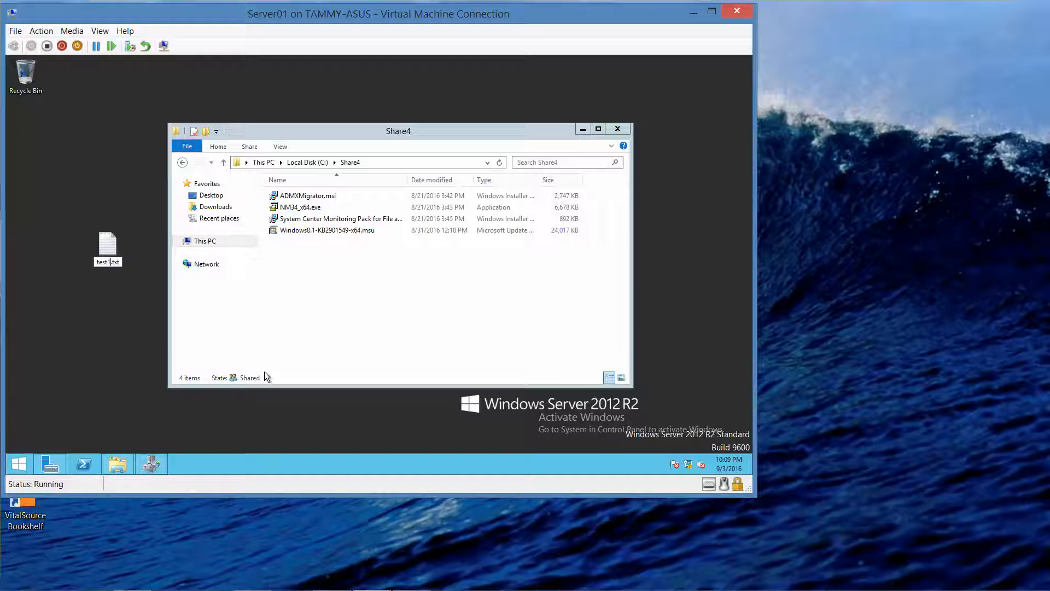
key(Right)
key(Right)
key(BackSpace)
key(BackSpace)
key(BackSpace)
text(avi)
key(Return)
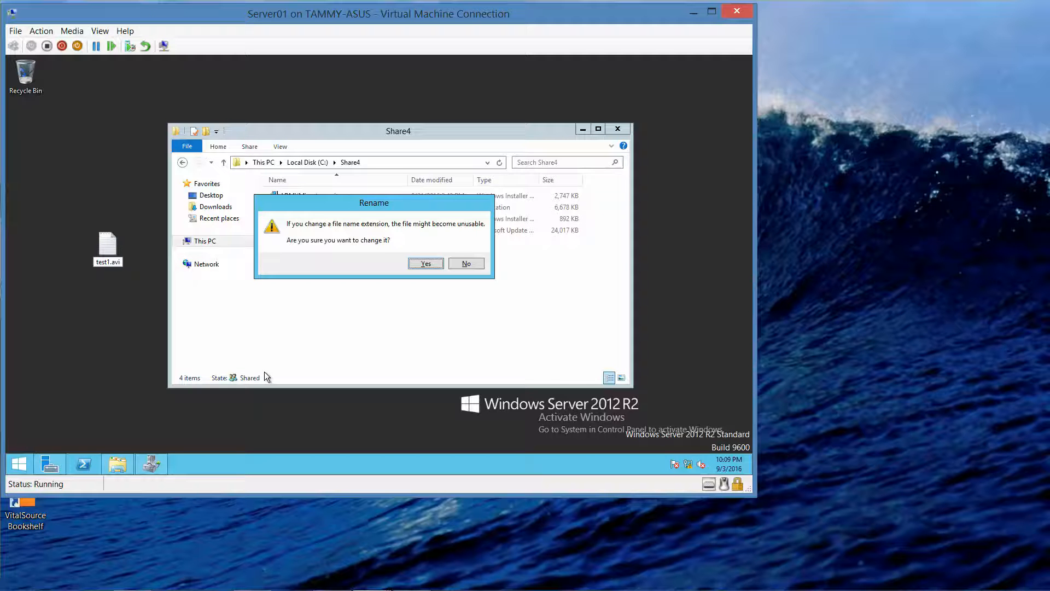
click(426, 264)
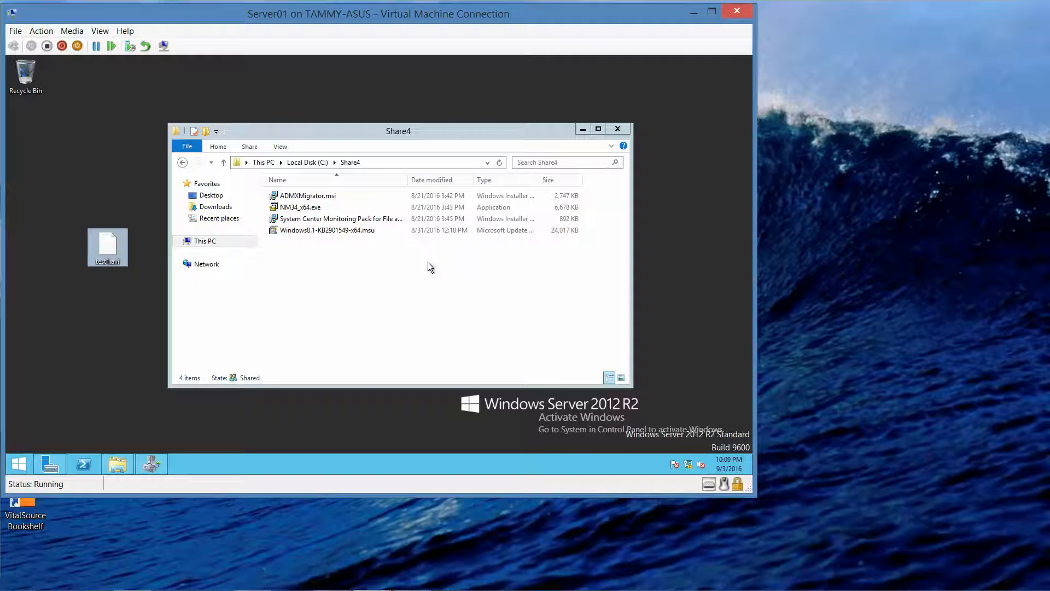
Try to copy test1.avi from the desktop into the Share4 folder, then cancel the copy
right_click(111, 245)
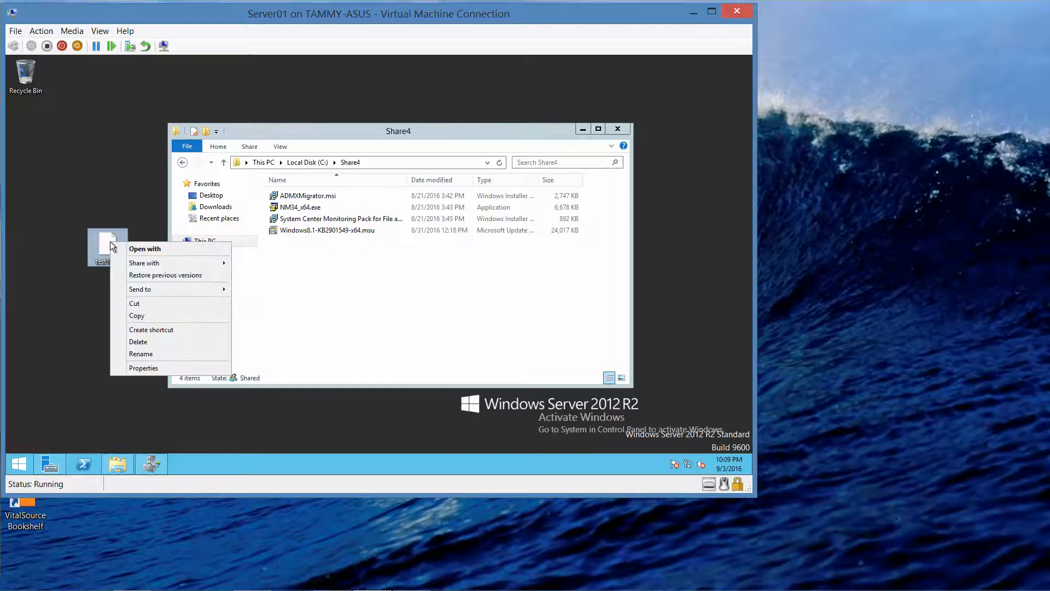
click(151, 316)
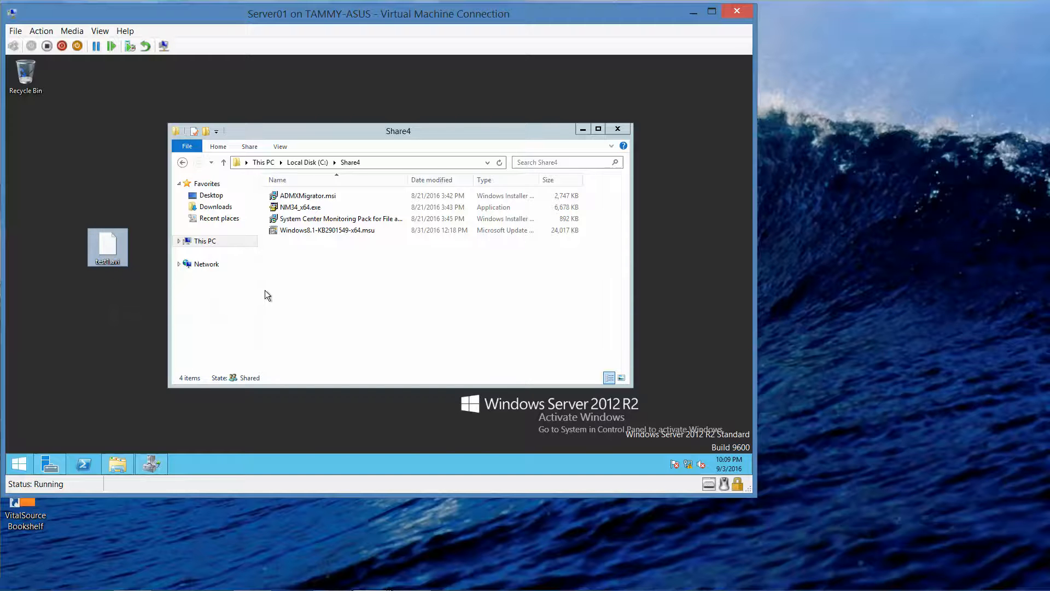
right_click(331, 277)
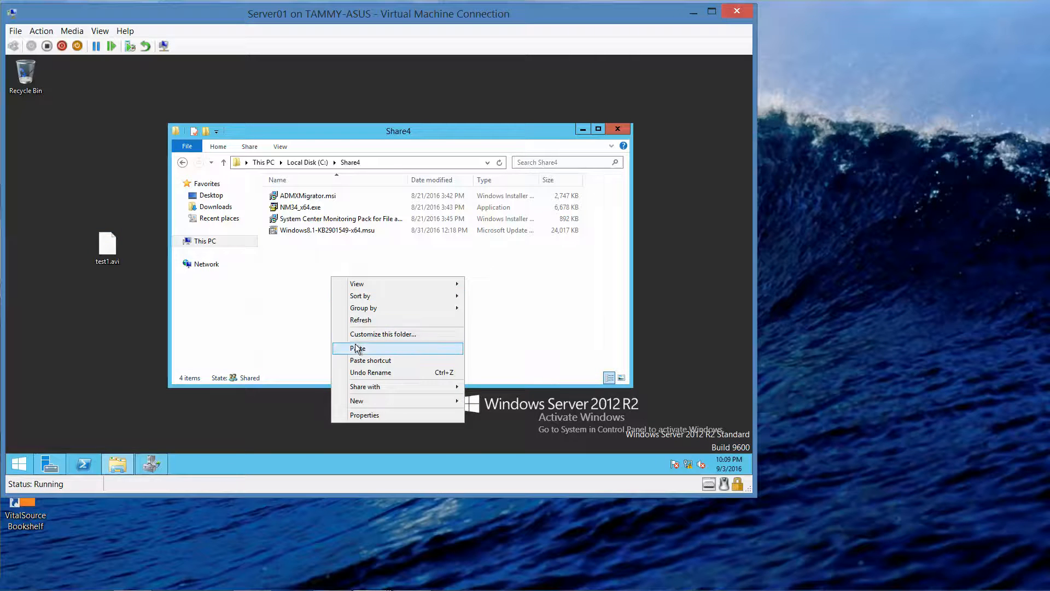
click(357, 348)
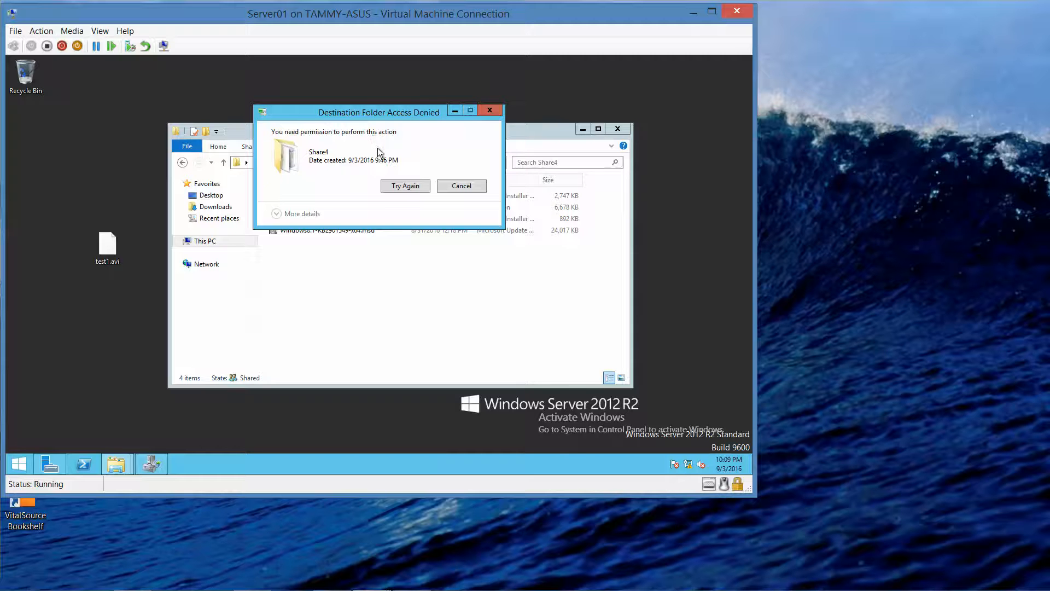
click(467, 187)
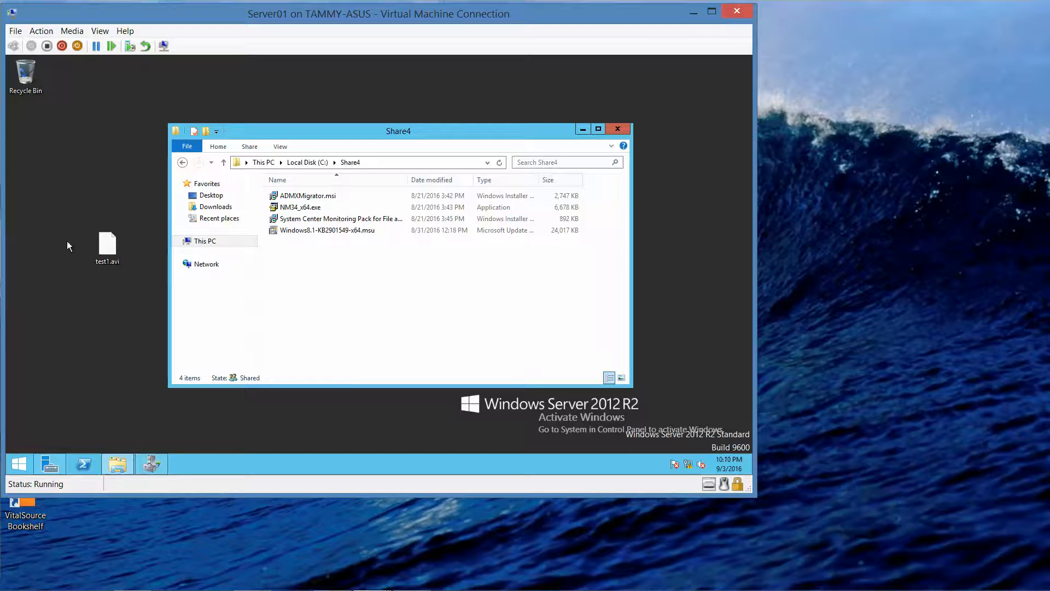
Rename the test1.avi file on the desktop as hello.avi
right_click(115, 242)
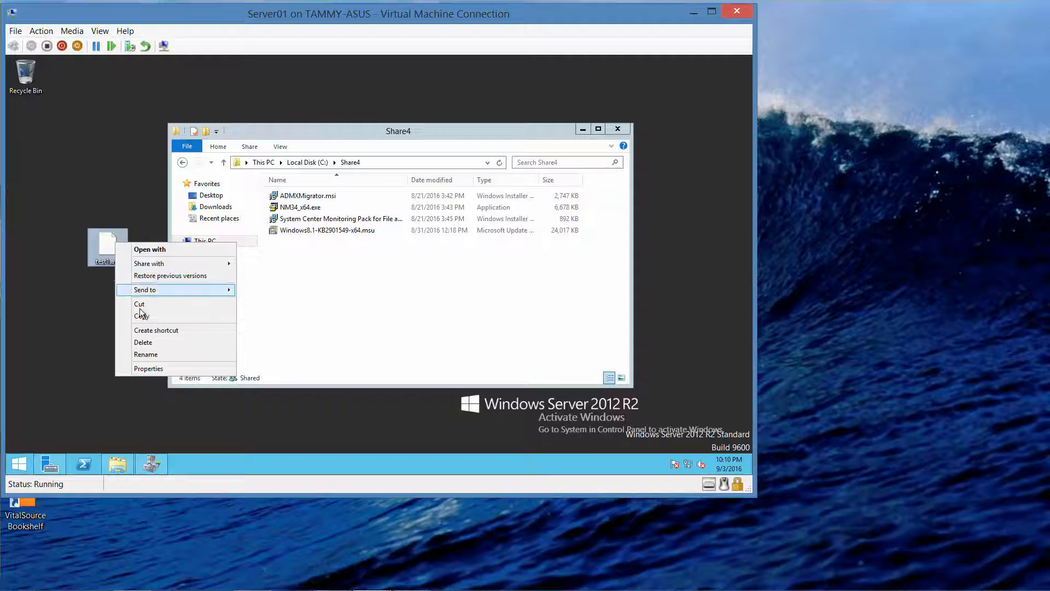
click(151, 354)
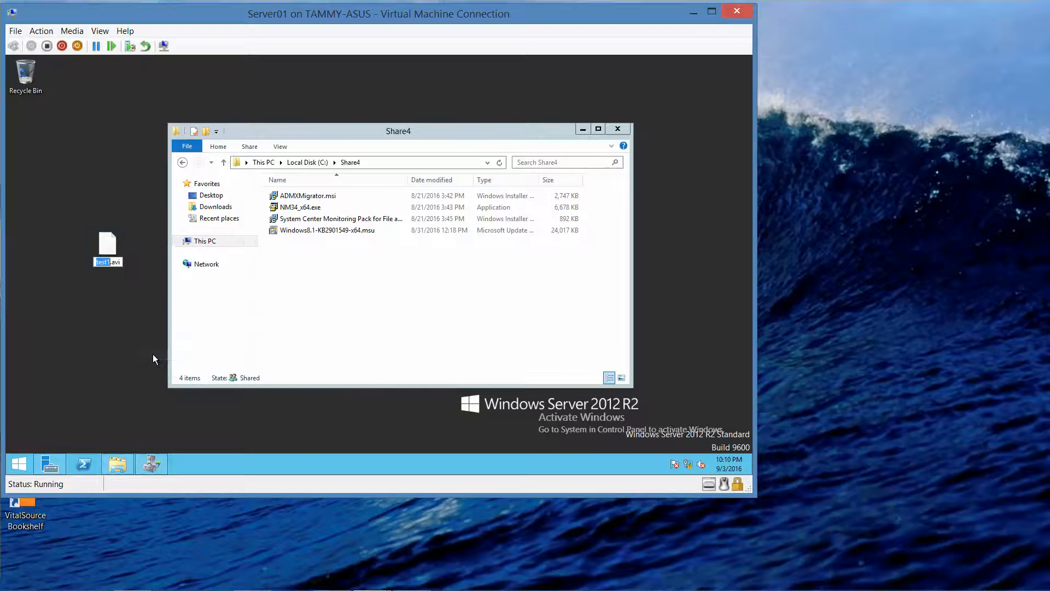
text(hello)
key(Return)
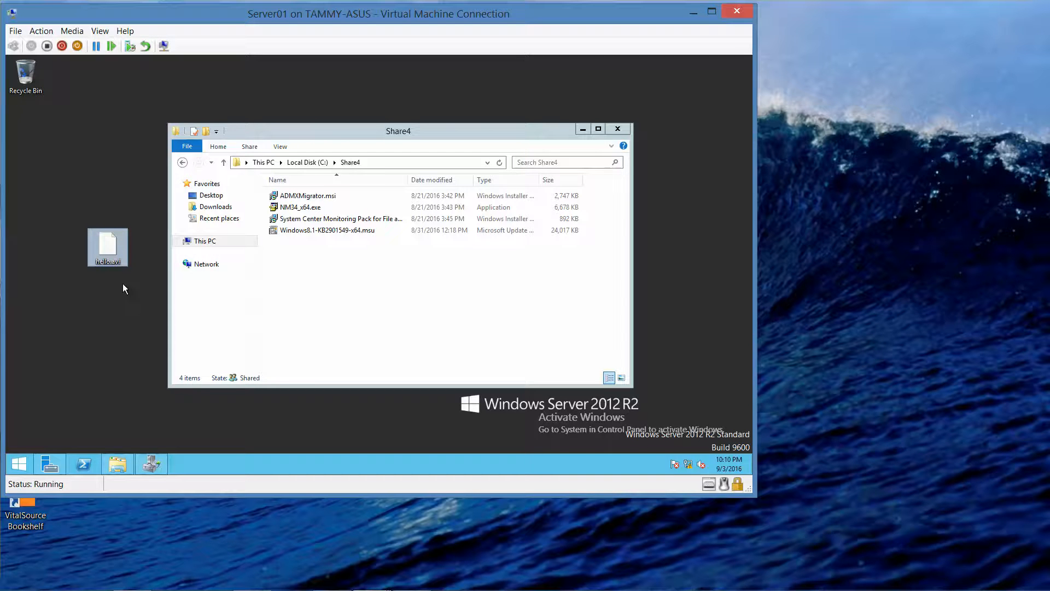
Copy hello.avi from the desktop into the Share4 folder
right_click(116, 259)
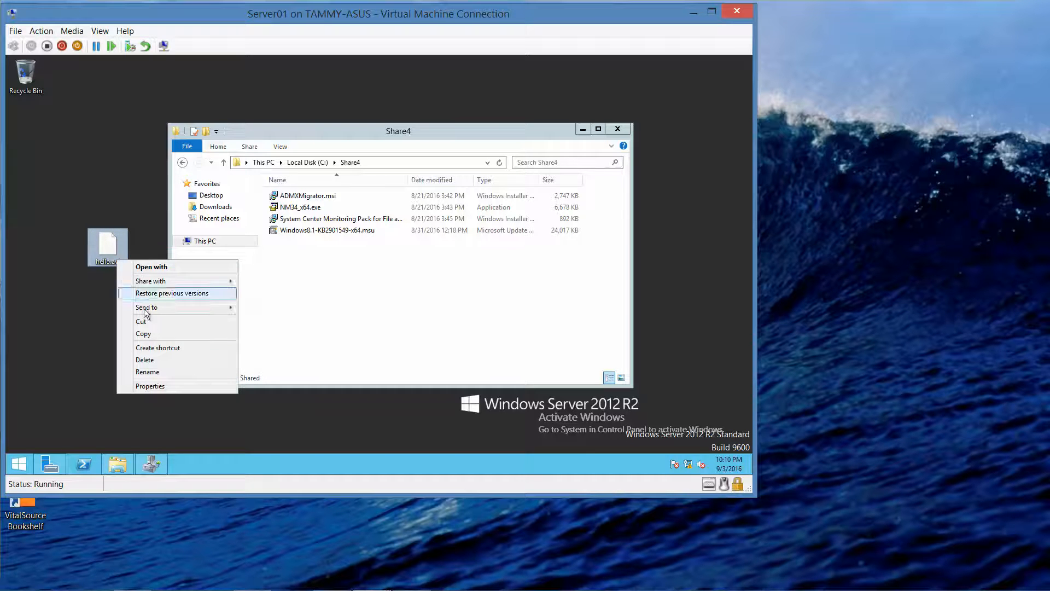
click(151, 335)
right_click(315, 288)
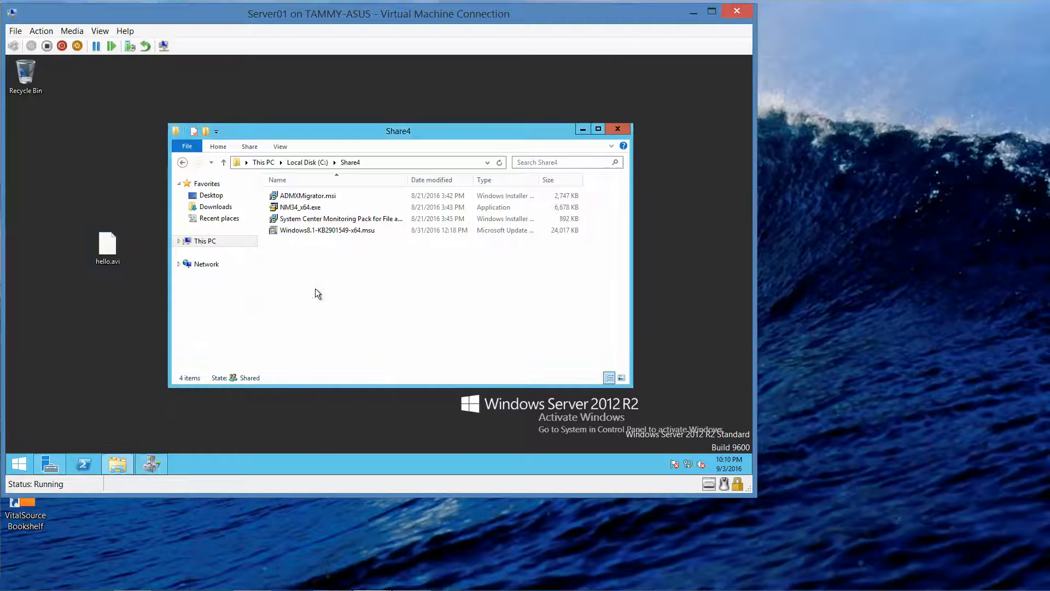
click(342, 360)
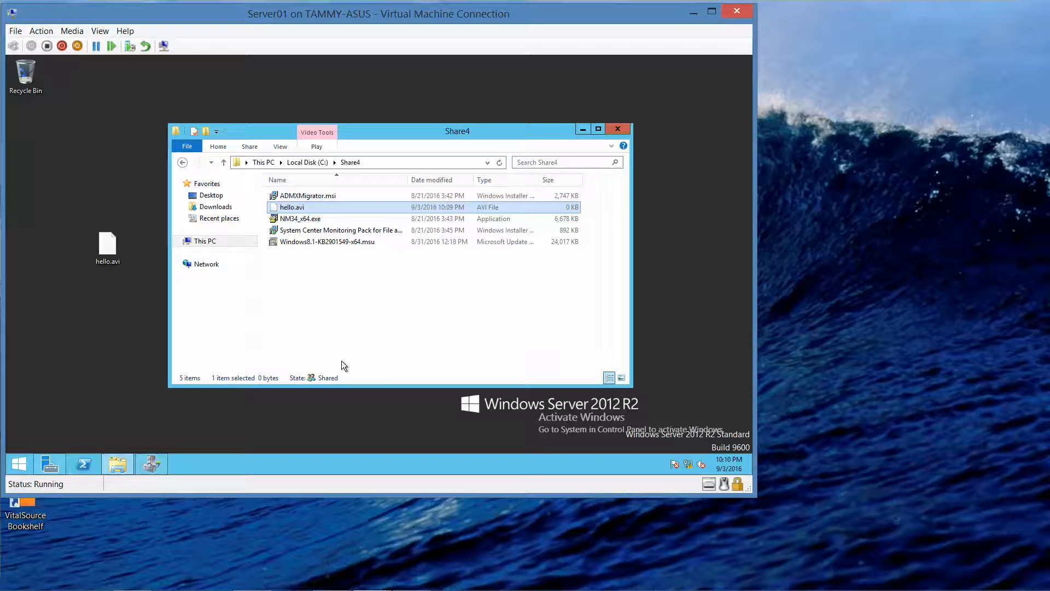
Switch to Server Manager, open Event Viewer and display the Application log under Windows Logs
mouse_move(143, 466)
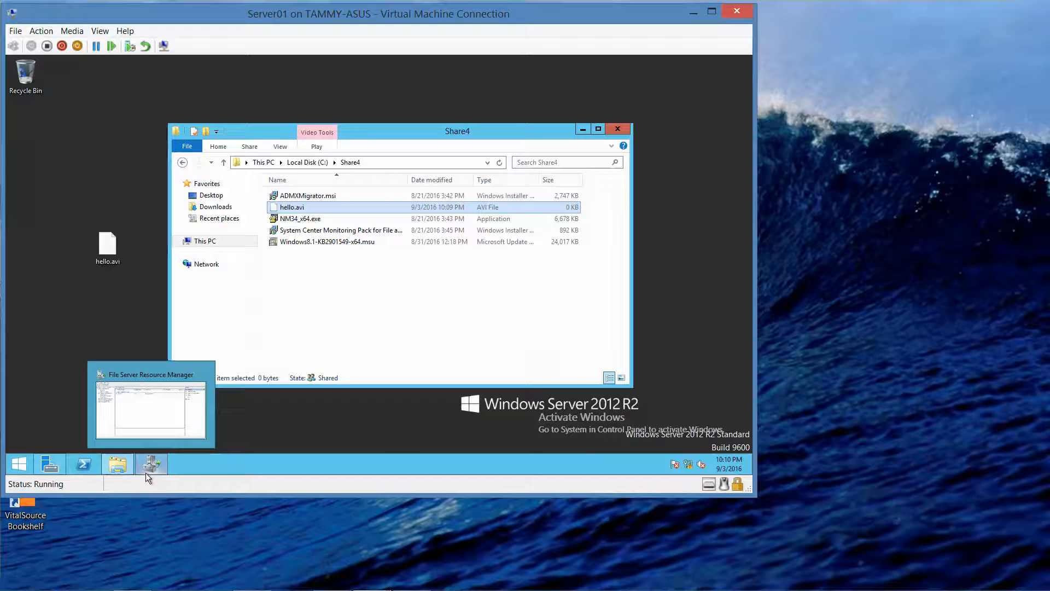
click(60, 462)
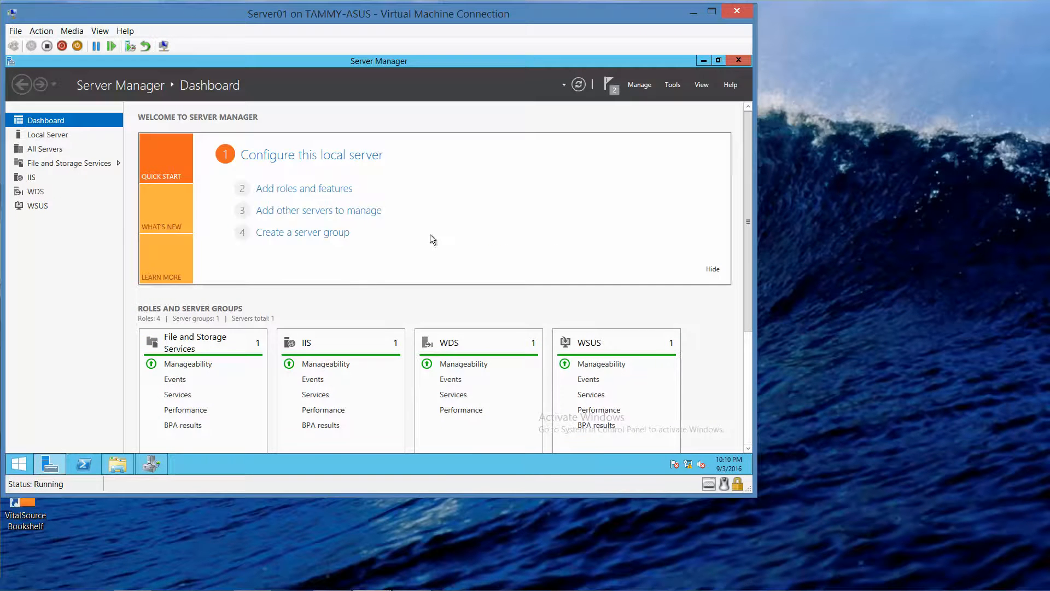
click(672, 84)
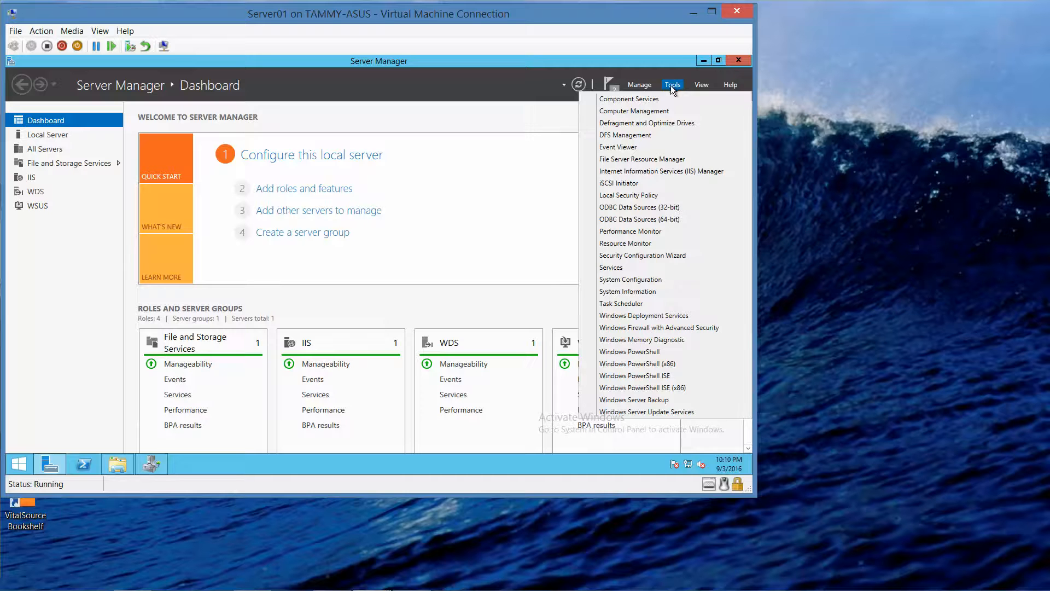
click(645, 148)
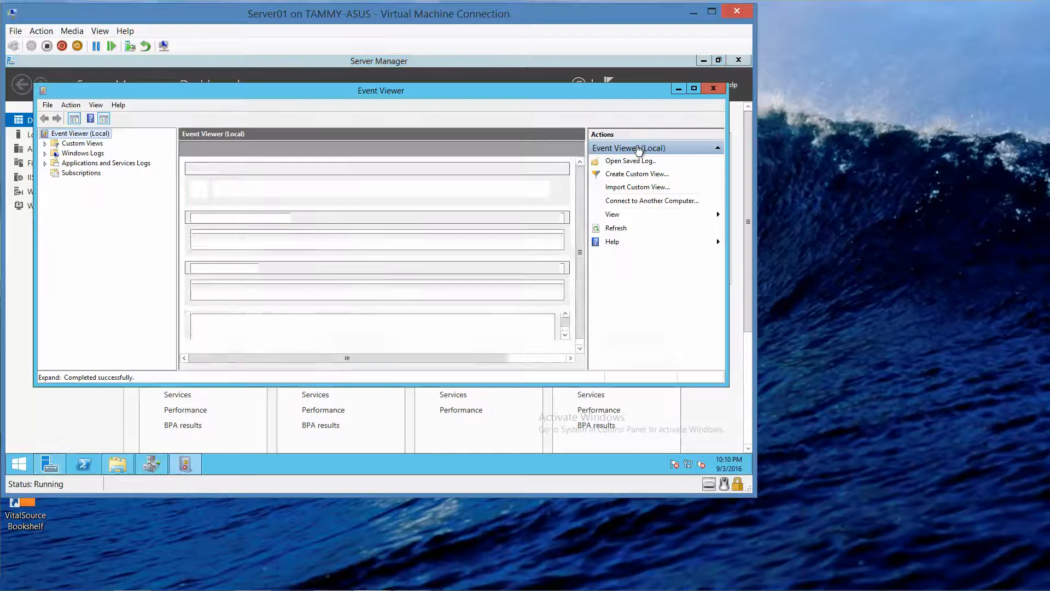
click(45, 154)
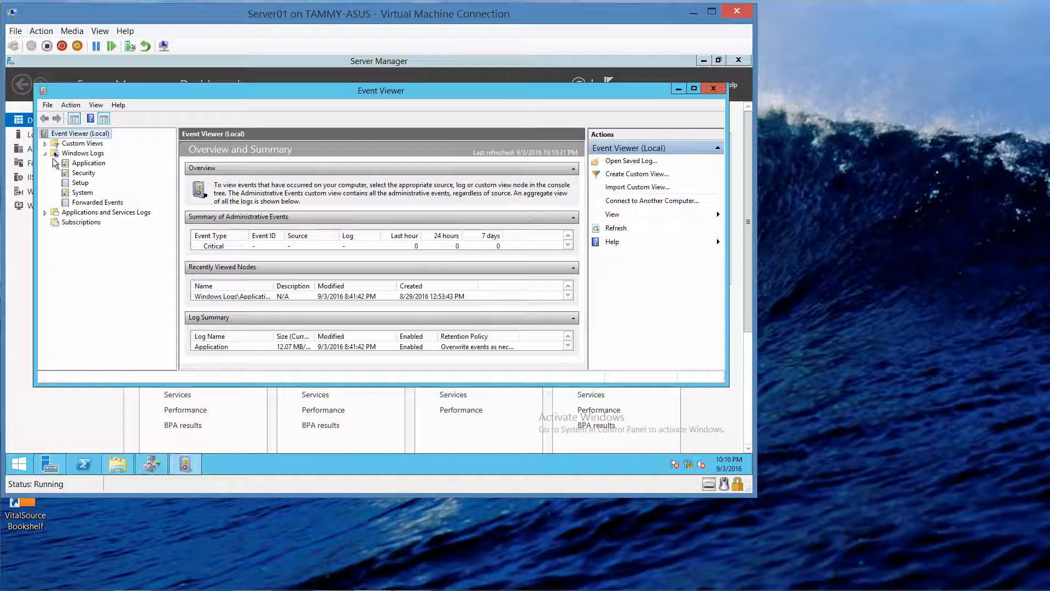
click(78, 164)
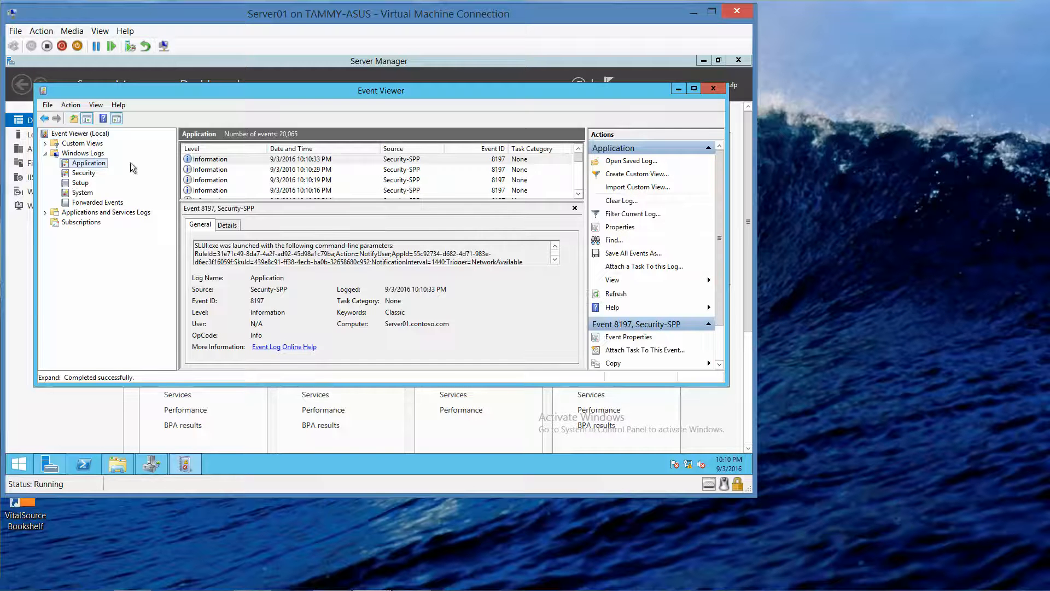
Find the SRMSVC warning in the Application log and view its general details
click(578, 194)
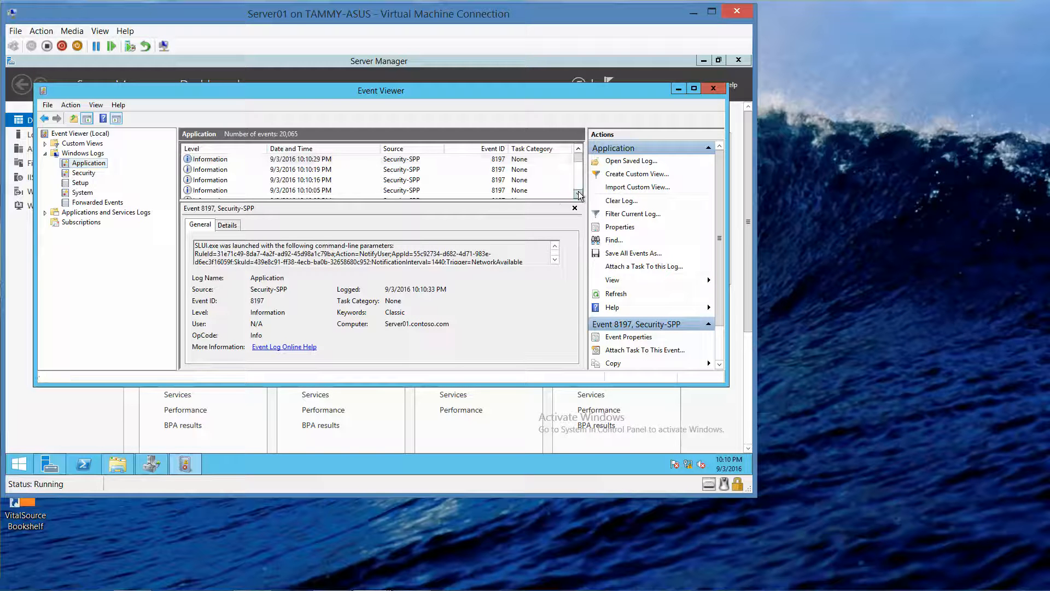
click(578, 194)
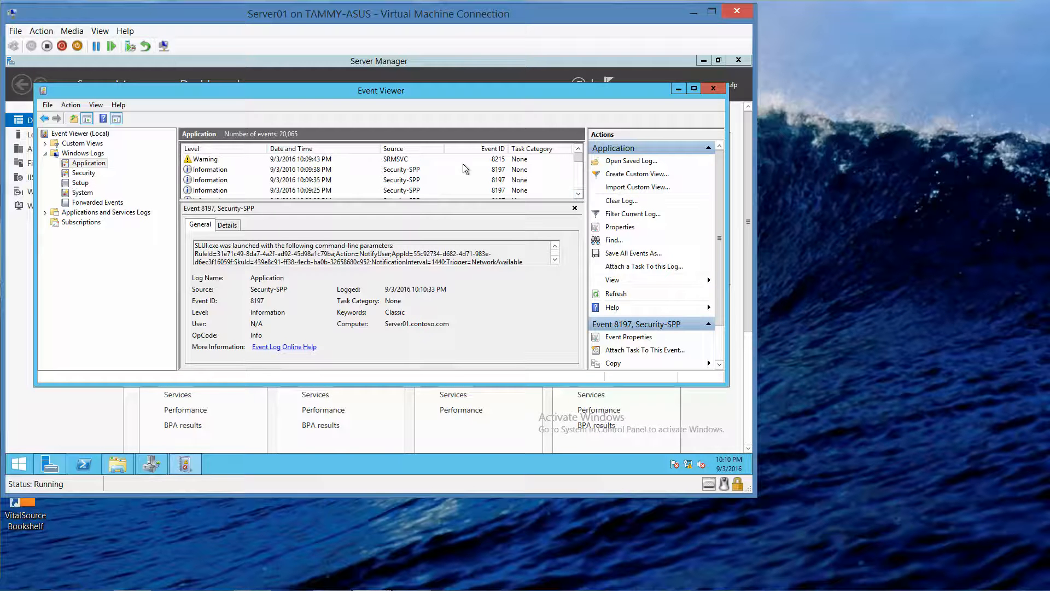
click(326, 159)
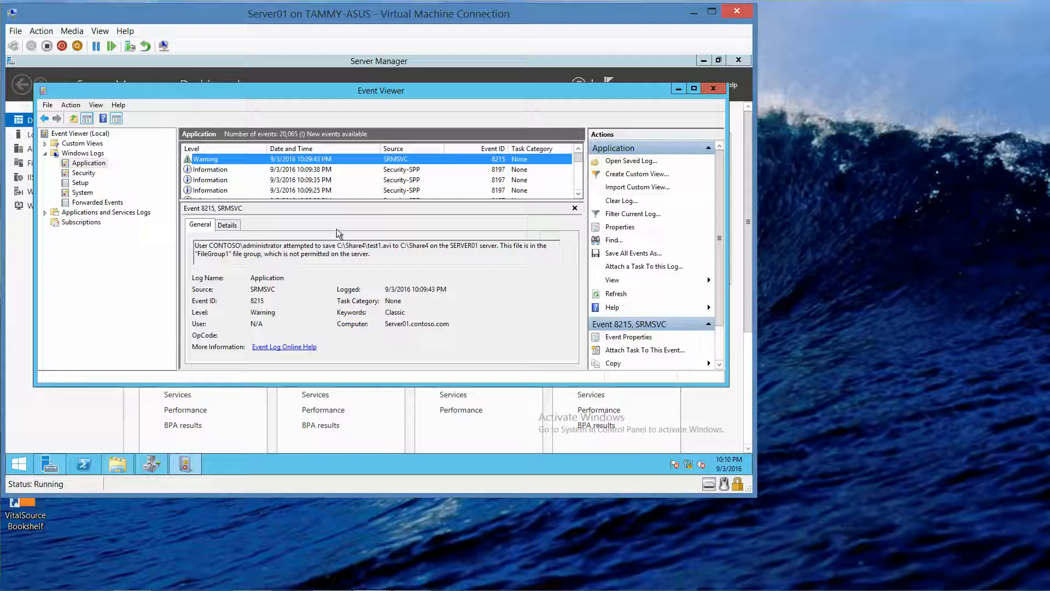
Switch to the Lab 05 answer key in Word and review Questions 3 and 4 of Exercise 5.3
mouse_move(307, 590)
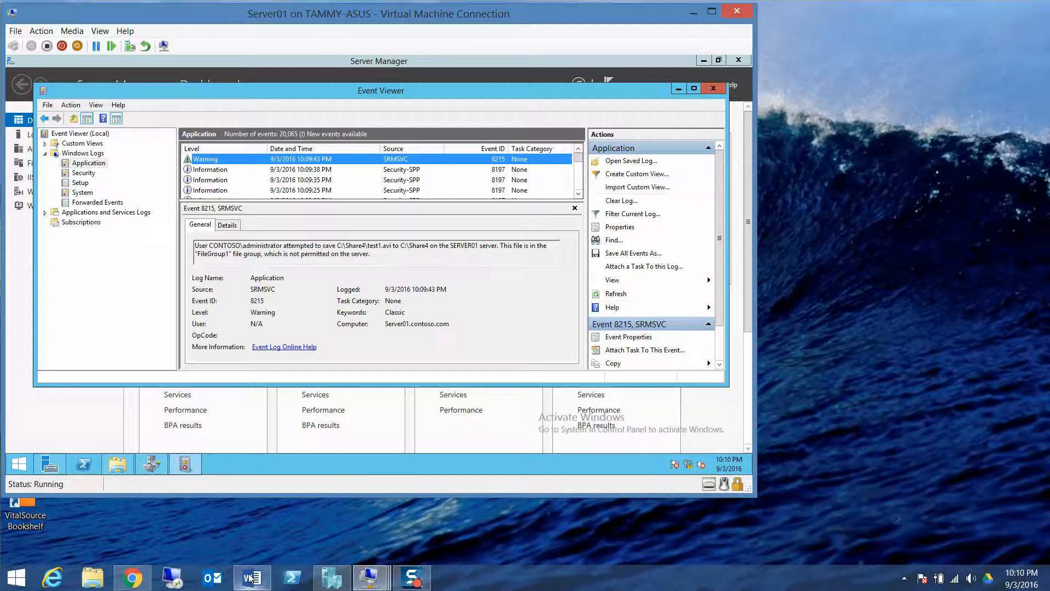
mouse_move(250, 579)
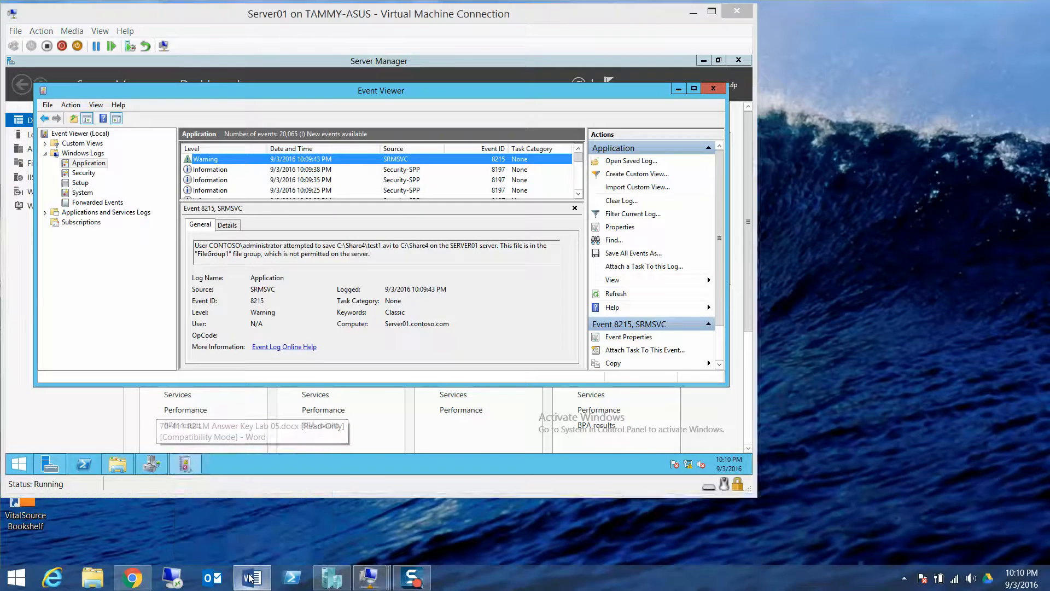
click(250, 578)
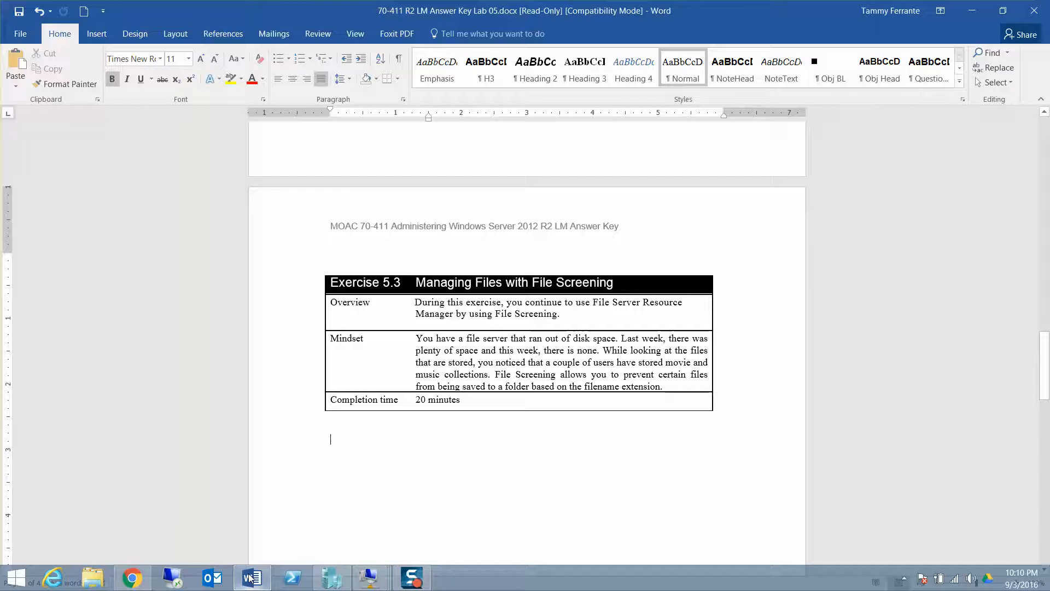
key(Down)
key(Down)
key(Down)
key(Down)
key(Down)
key(Down)
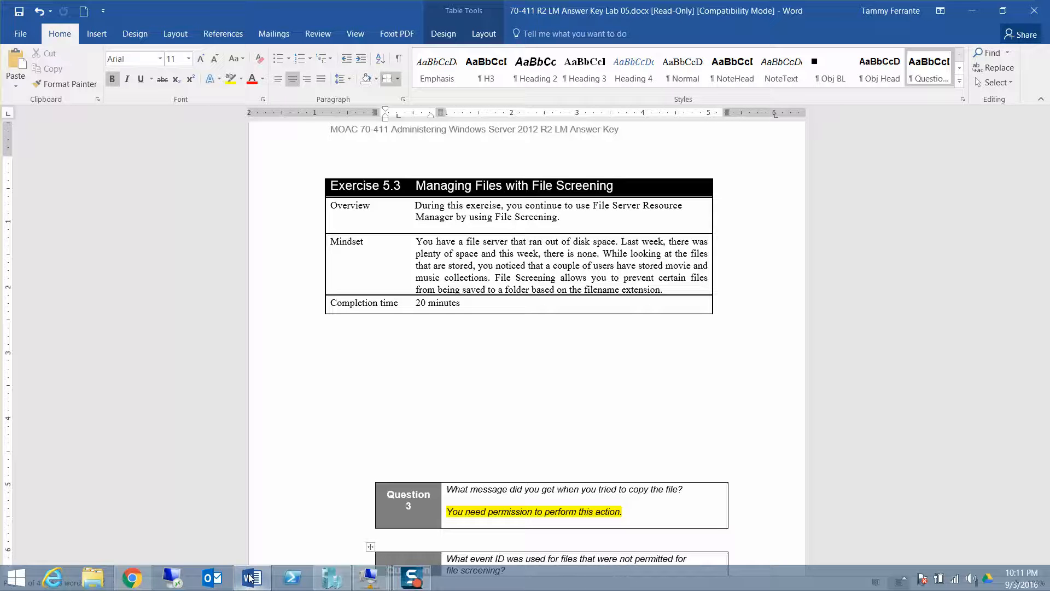
key(Down)
key(Down)
key(Down)
key(Down)
key(Down)
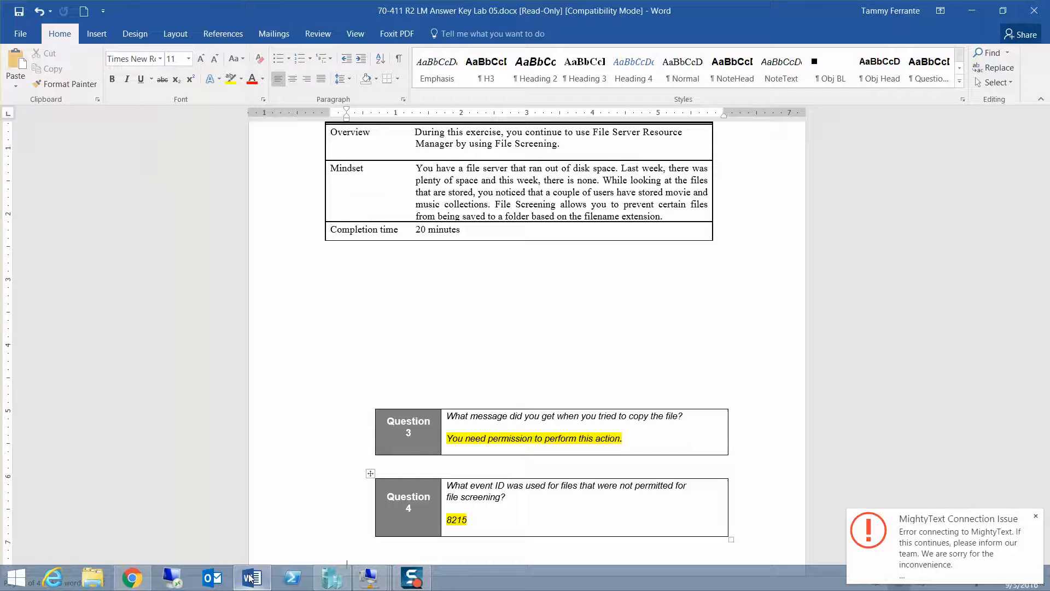
Dismiss the MightyText notification, minimize the Word document and close Event Viewer on Server01
click(1035, 516)
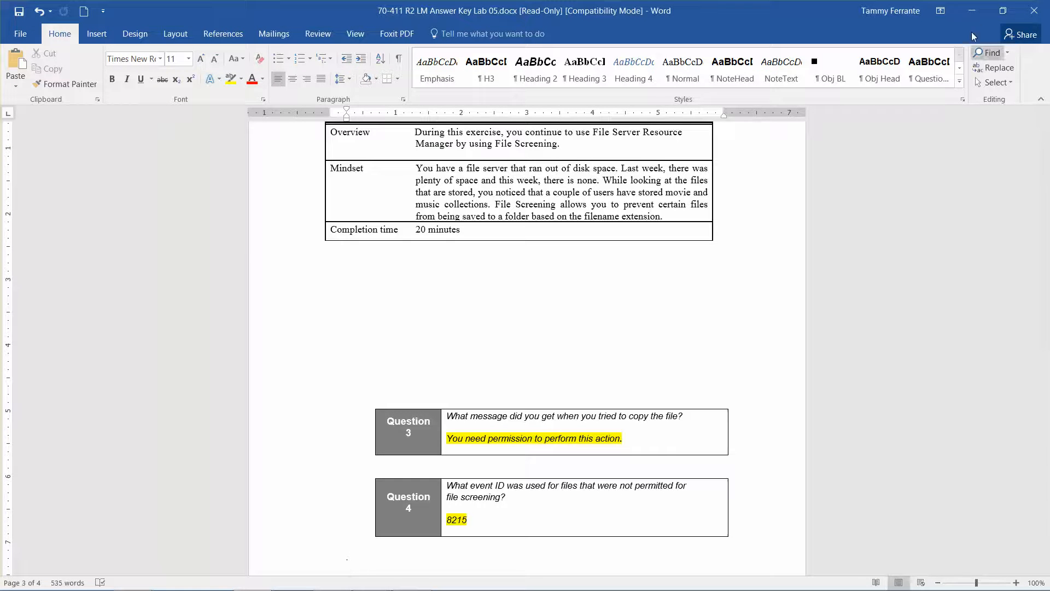
click(972, 11)
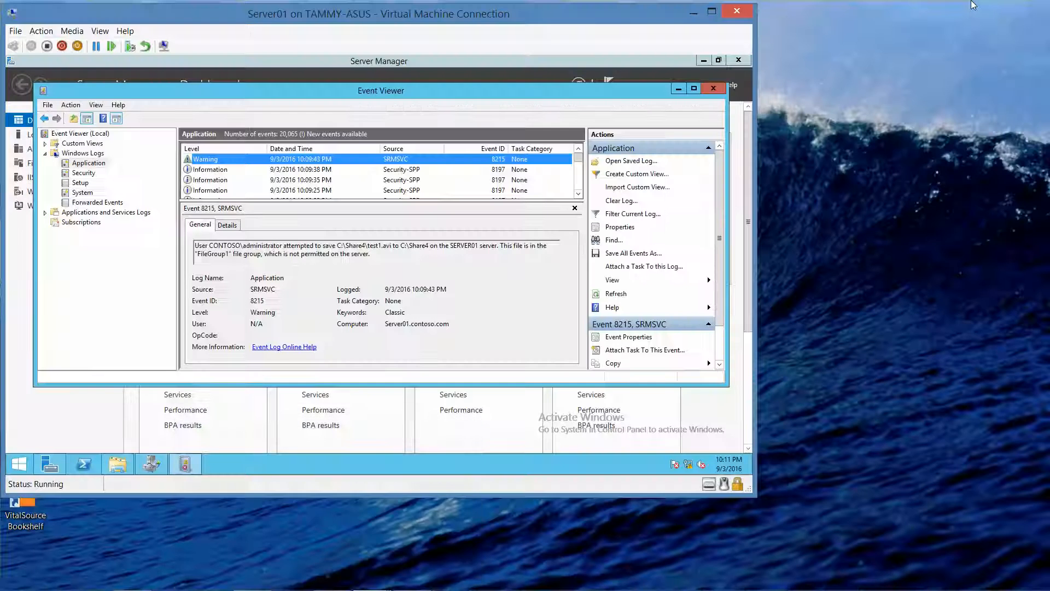
click(714, 89)
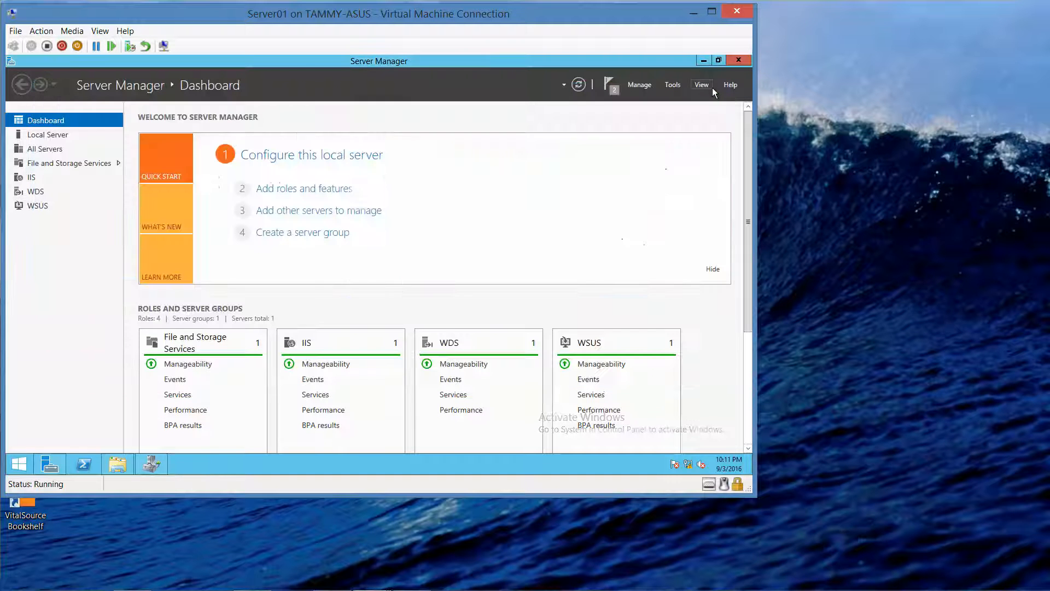